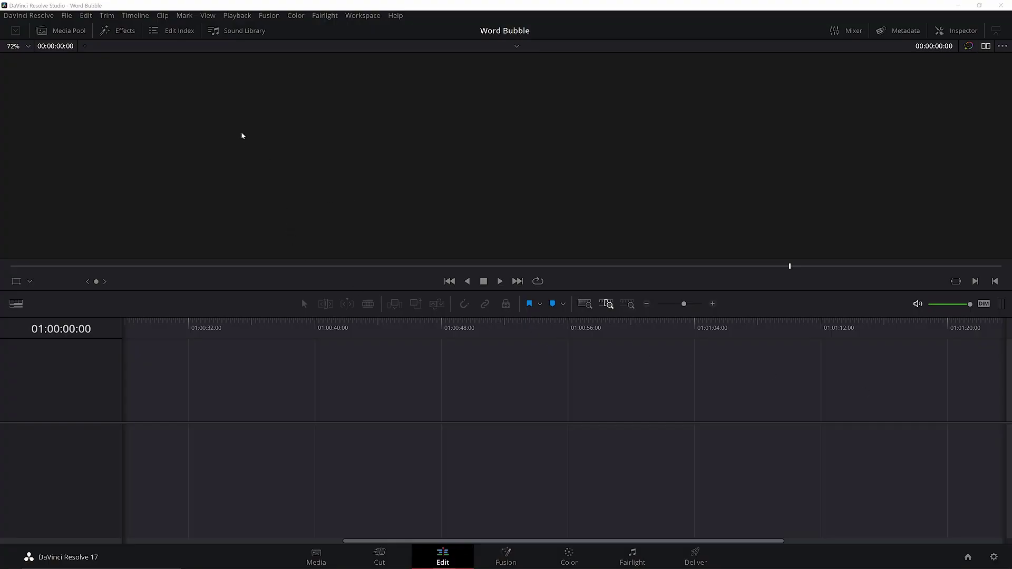
Step: Add a Fusion Composition effect to the empty timeline and open it on the Fusion page
click(122, 33)
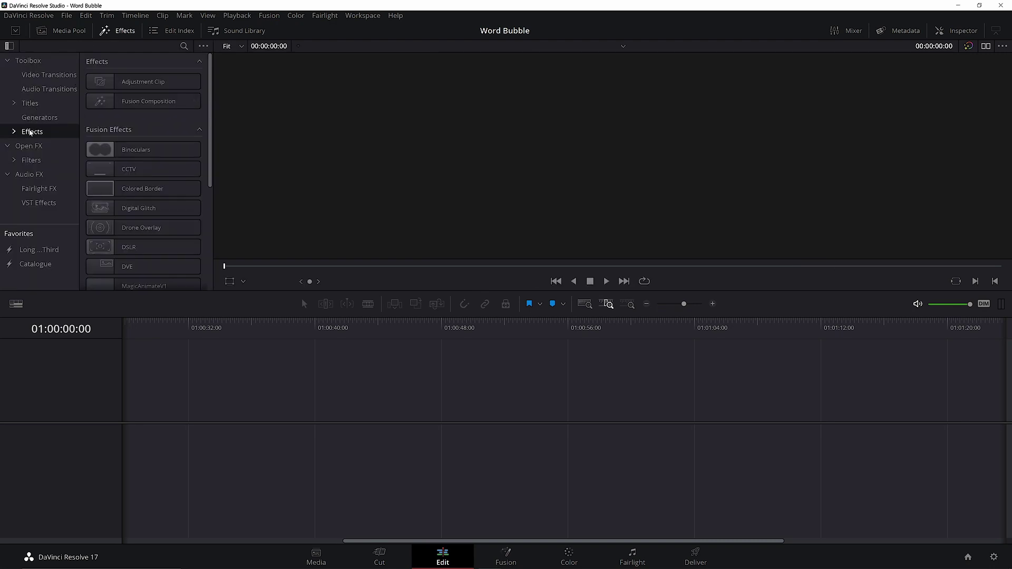
drag(120, 102, 220, 431)
drag(284, 428, 139, 432)
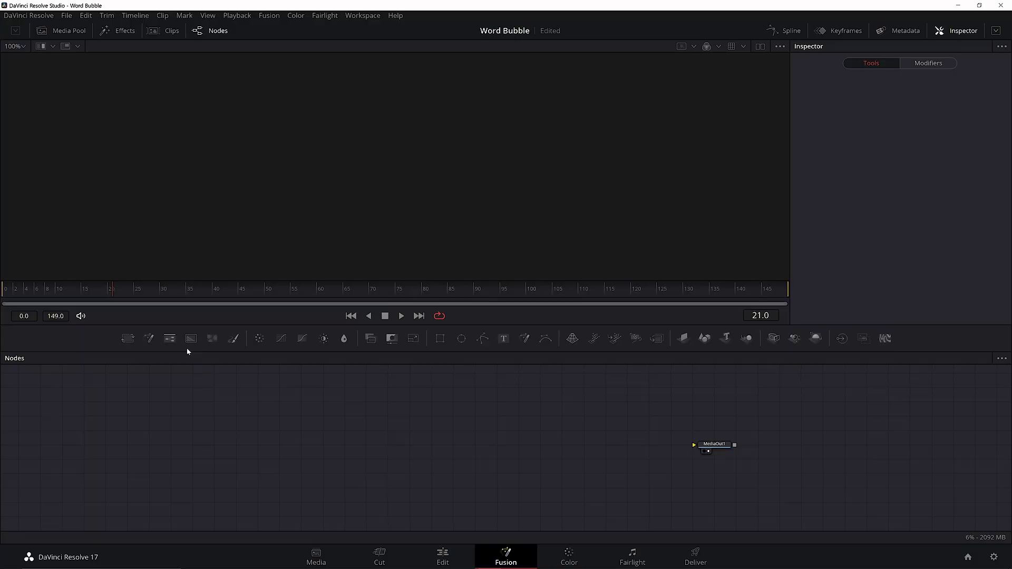
Step: Add a Background node, connect it to MediaOut1 and rename it Canvas
click(191, 338)
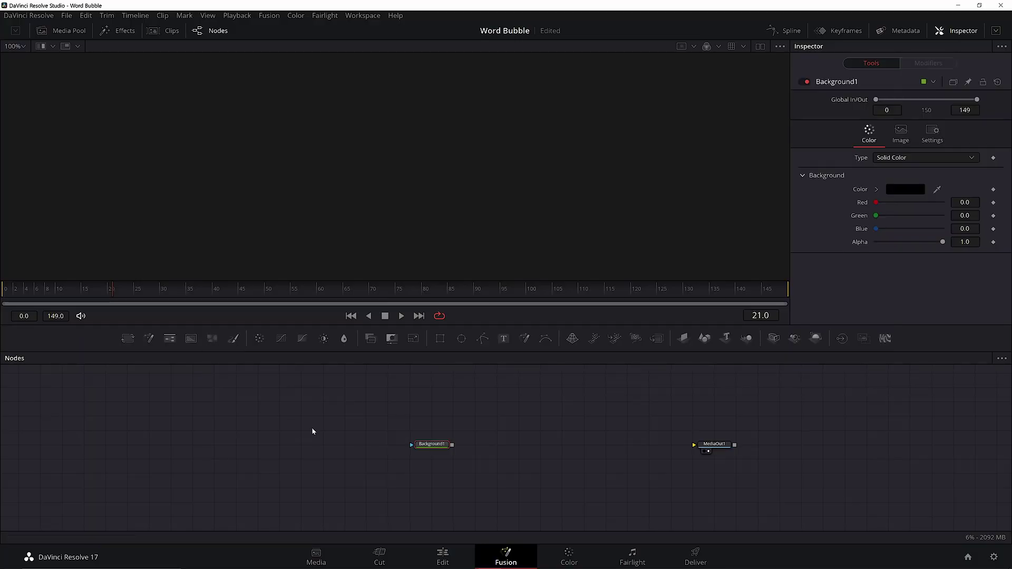
drag(452, 445, 693, 444)
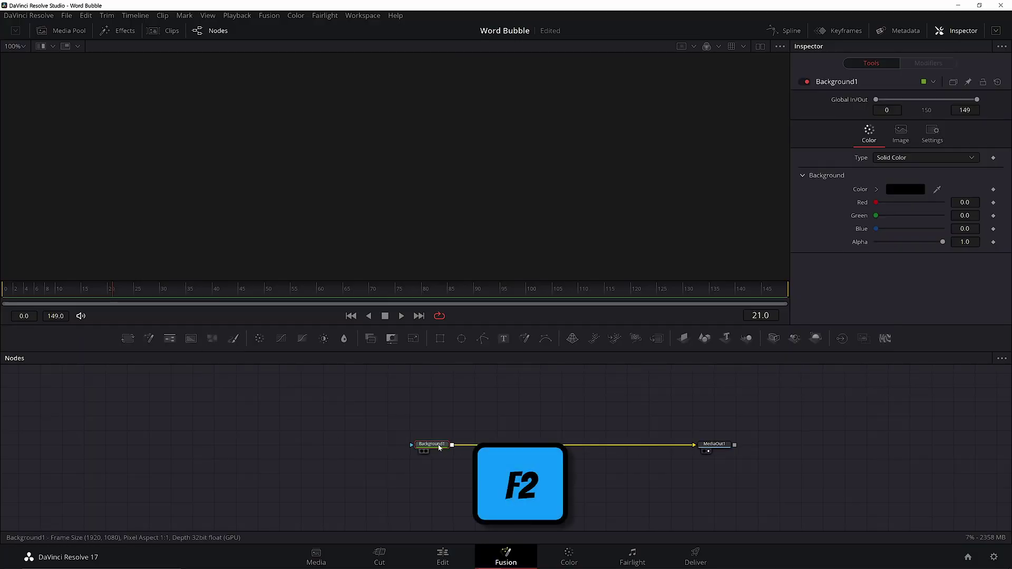
key(F2)
text(Canvas)
key(Return)
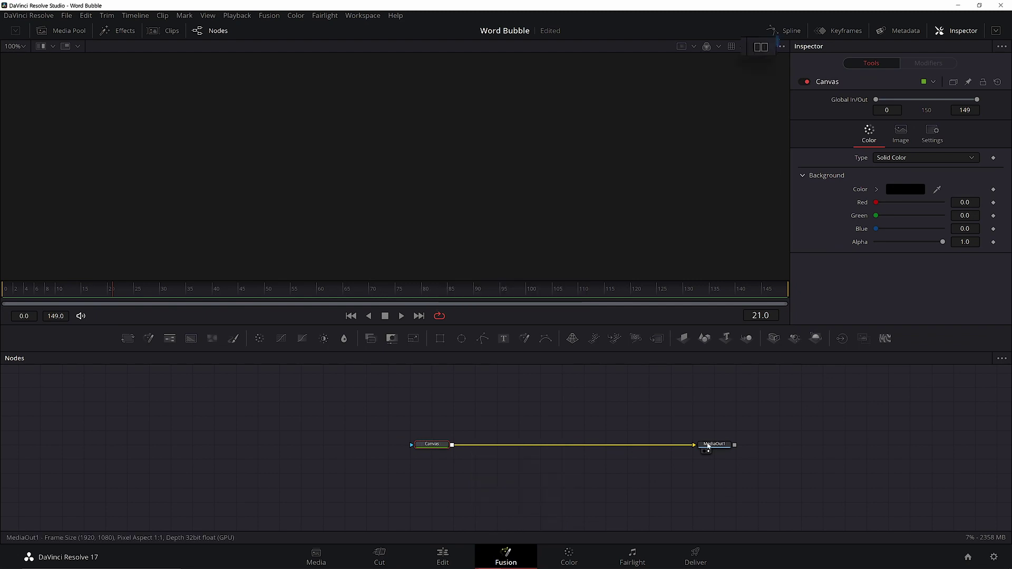
Step: Switch to two side-by-side viewers and make the Canvas node fully transparent with Alpha 0.0
click(762, 48)
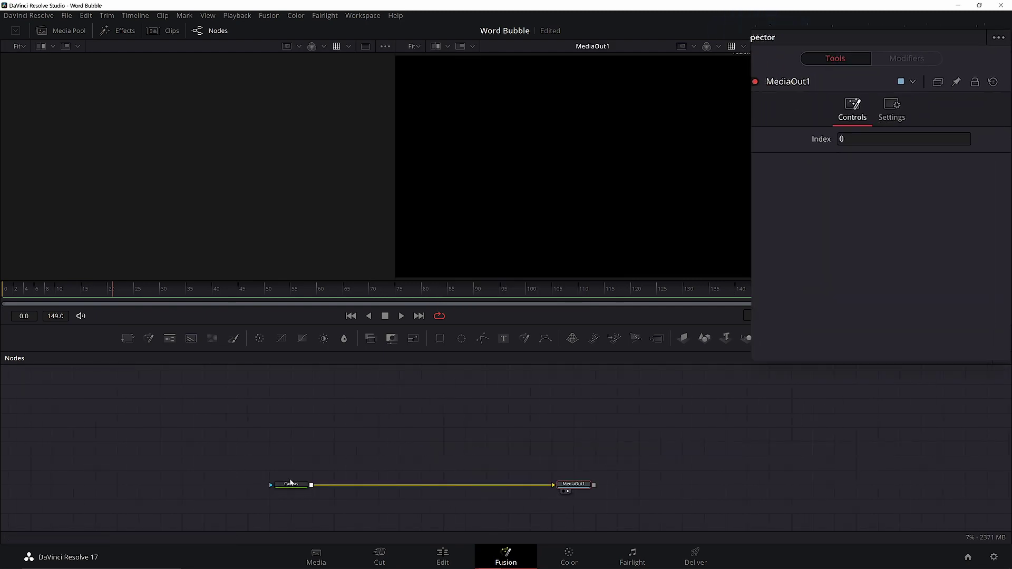
click(290, 483)
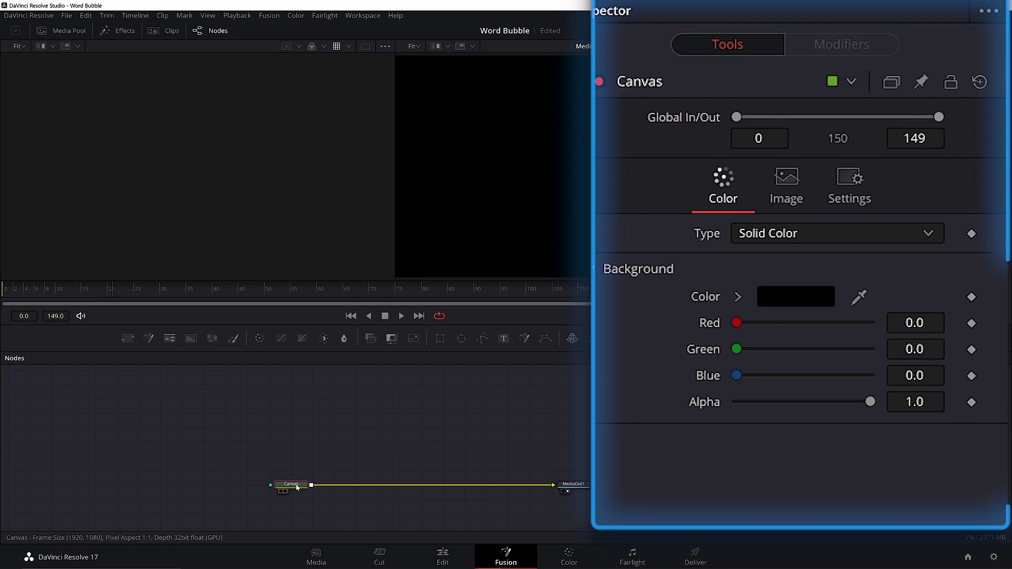
drag(924, 282, 900, 281)
drag(822, 406, 681, 419)
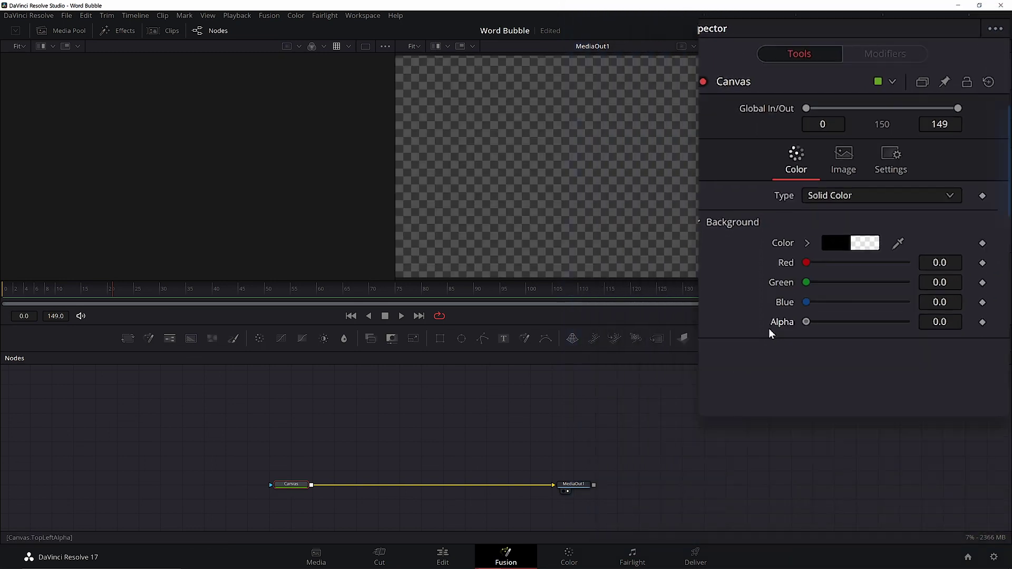
Step: Add a separate Background node above the Canvas row, show it in the first viewer, and mask it with a Rectangle
drag(329, 449, 350, 452)
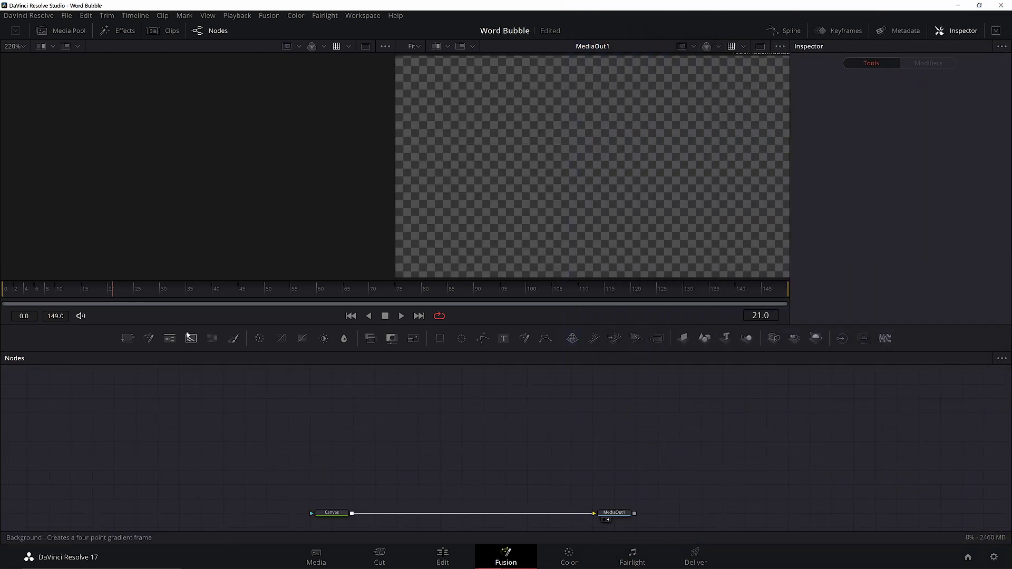
click(191, 338)
key(1)
drag(427, 450, 383, 451)
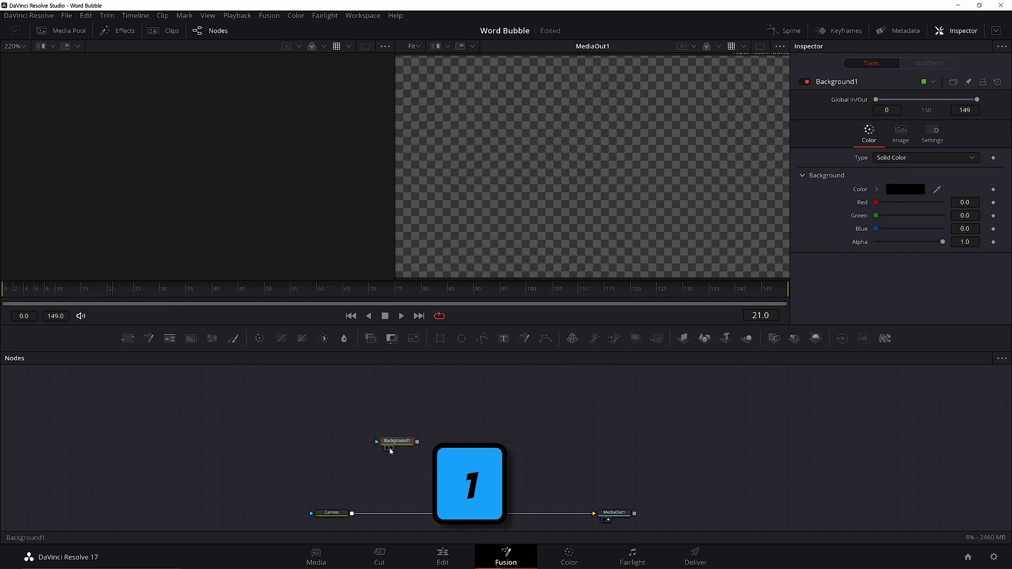
click(445, 343)
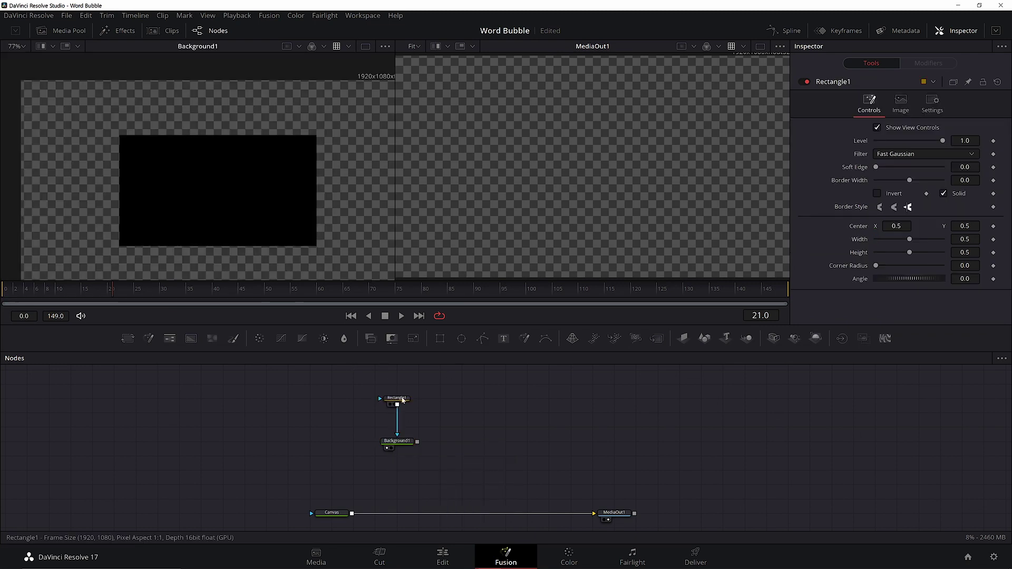
Step: Add a Polygon mask after Rectangle1 and draw a closed triangular tail extending below the rectangle's lower edge
click(403, 400)
click(482, 343)
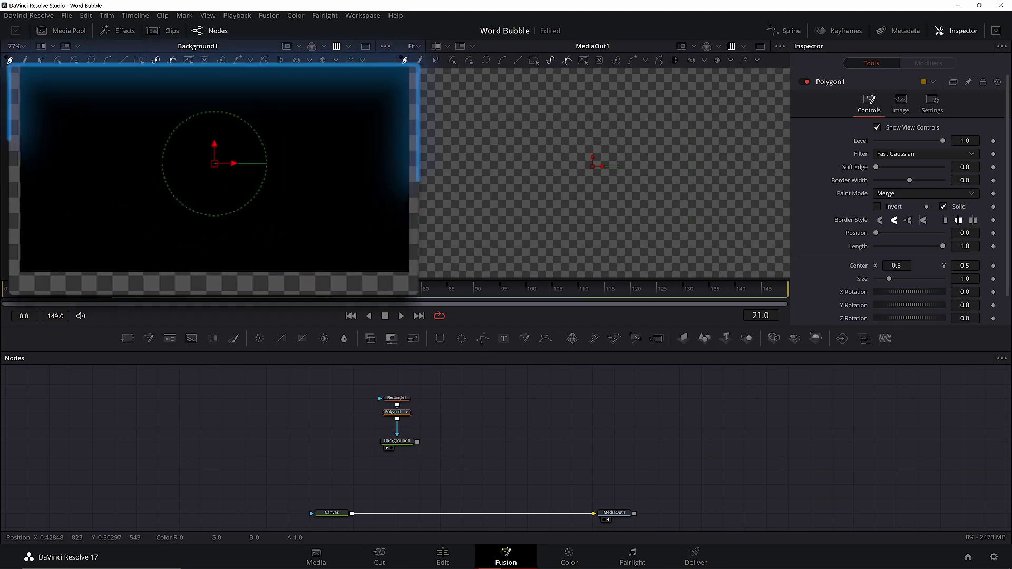
drag(194, 190, 234, 190)
click(251, 190)
click(268, 274)
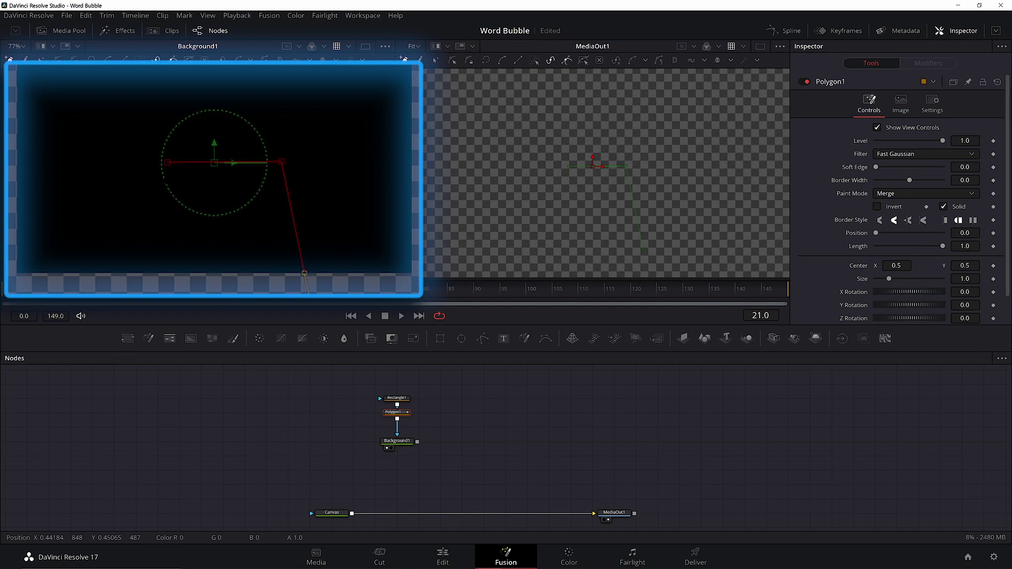
click(194, 190)
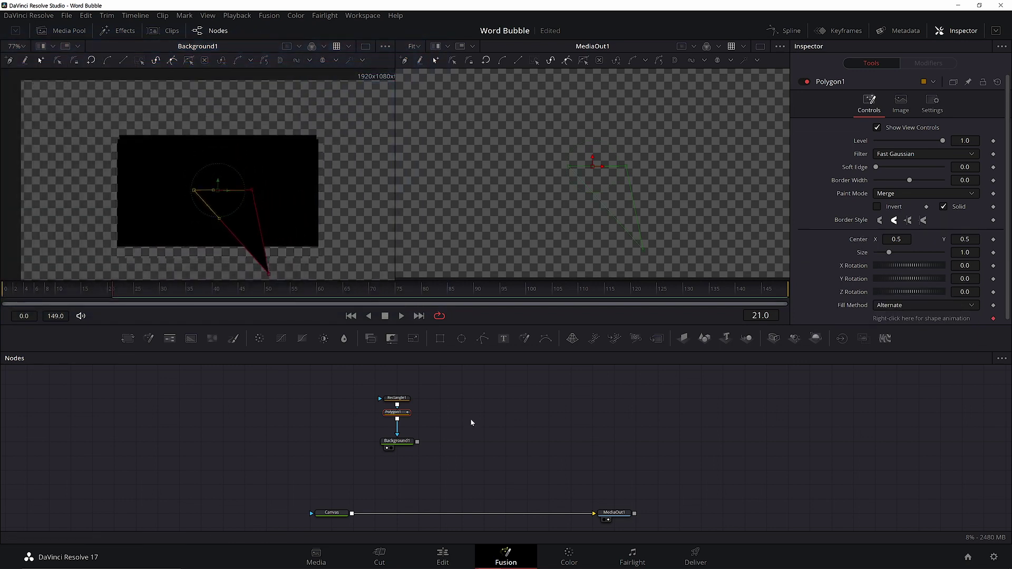
Step: Make Background1 white by setting its Red, Green and Blue values to 1.0
click(396, 441)
drag(875, 202, 944, 216)
drag(876, 229, 943, 229)
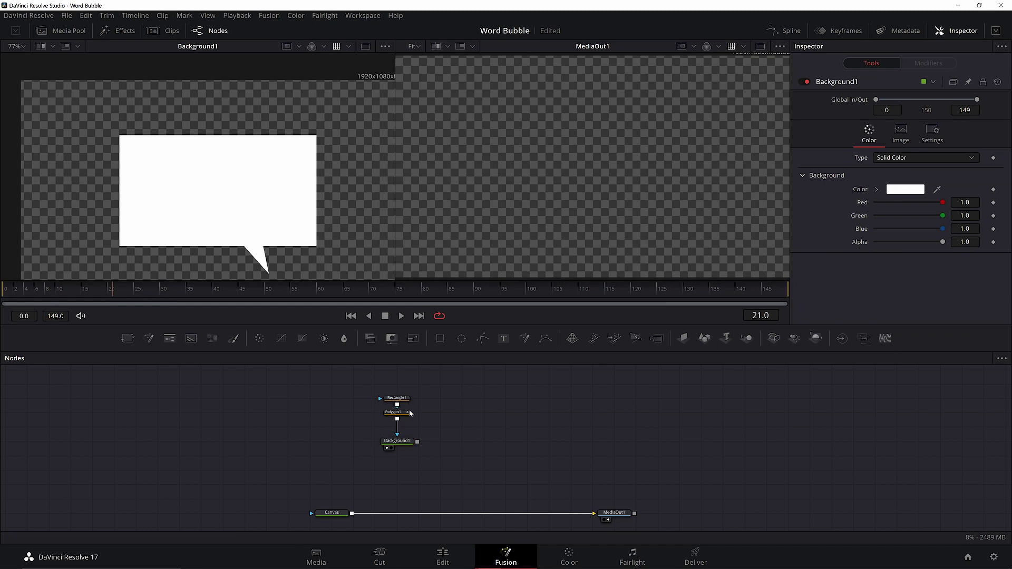
Step: Add another Background node beside the Polygon mask and an unconnected Erode / Dilate node
click(191, 338)
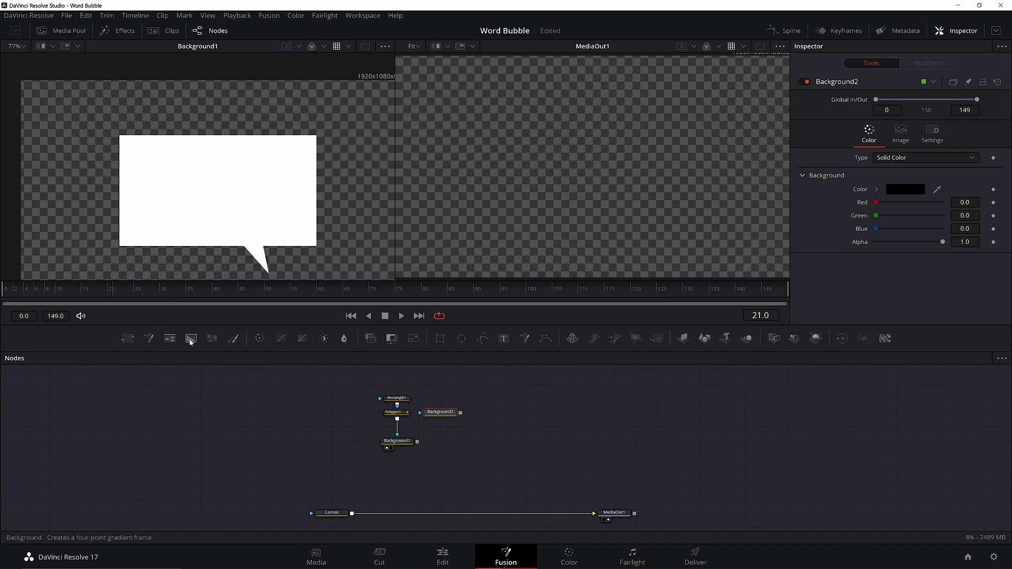
key(ctrl+space)
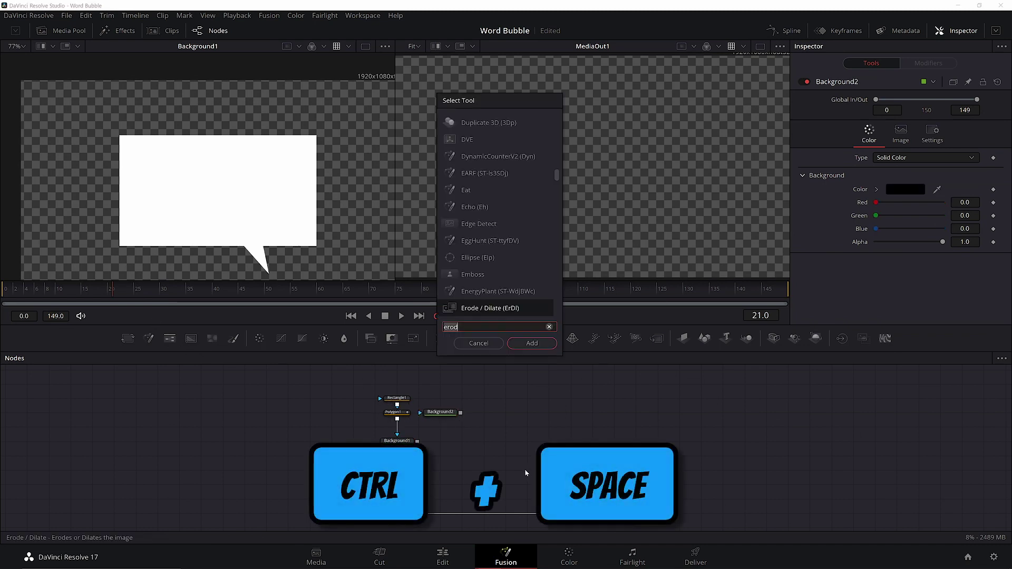
text(erode)
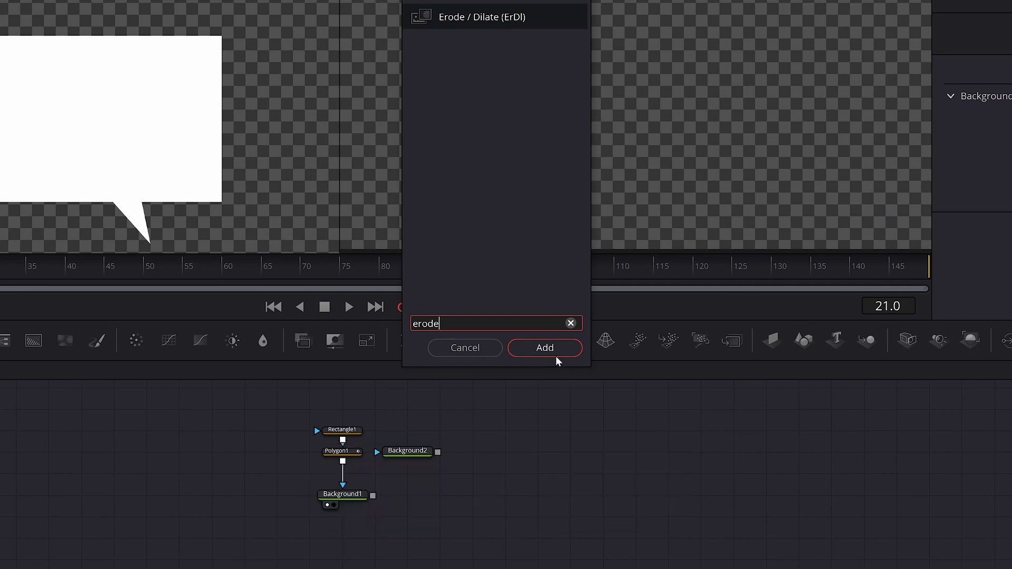
click(556, 354)
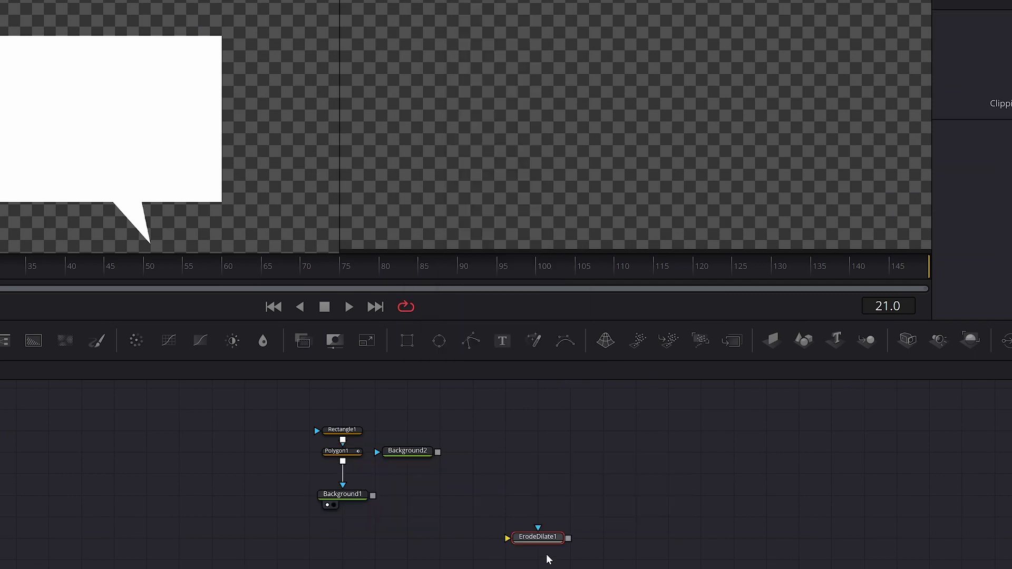
Step: Connect Polygon1 to the mask input of Background2, and feed Background2 into ErodeDilate1
drag(538, 539, 441, 495)
drag(438, 453, 425, 499)
drag(506, 406, 380, 529)
drag(436, 496, 469, 538)
drag(344, 463, 410, 495)
Step: Show ErodeDilate1 in the second viewer and set its Amount to 0.01
click(462, 542)
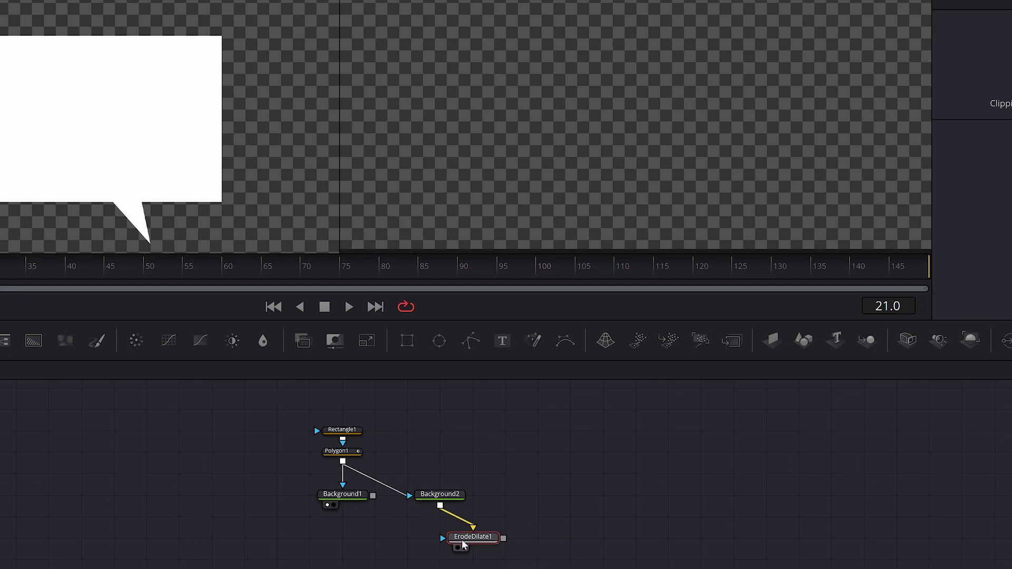
key(2)
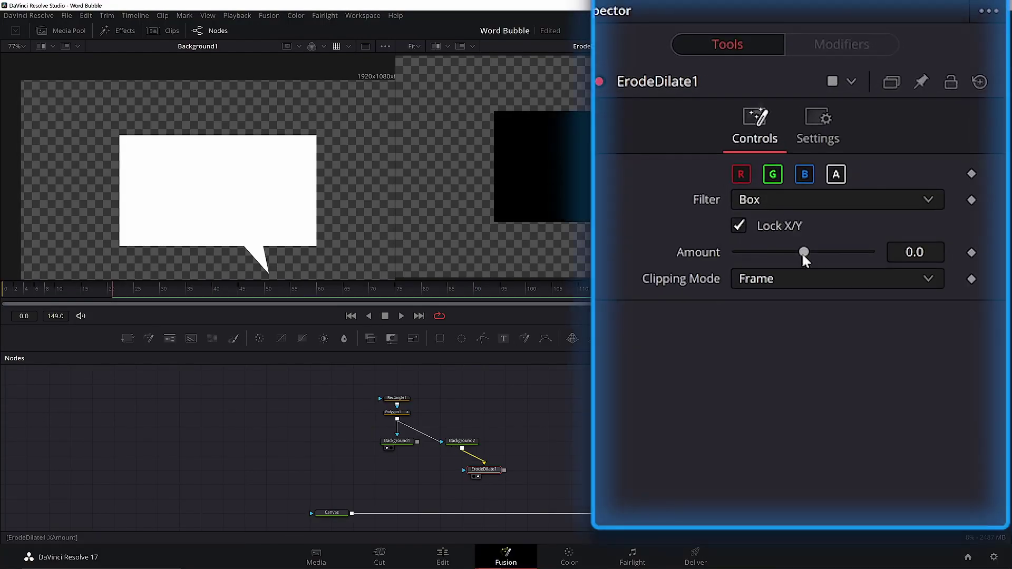
drag(909, 167, 958, 168)
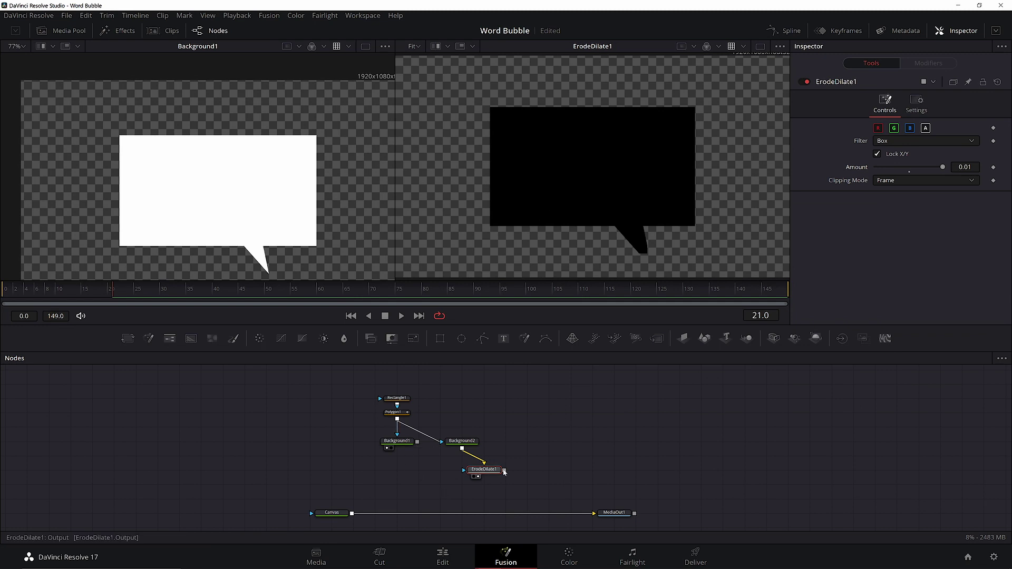
Step: Merge ErodeDilate1 with Background1, view the merge in the second viewer, and swap its inputs so the white bubble lies over the black outline
drag(505, 473, 419, 444)
drag(529, 470, 389, 474)
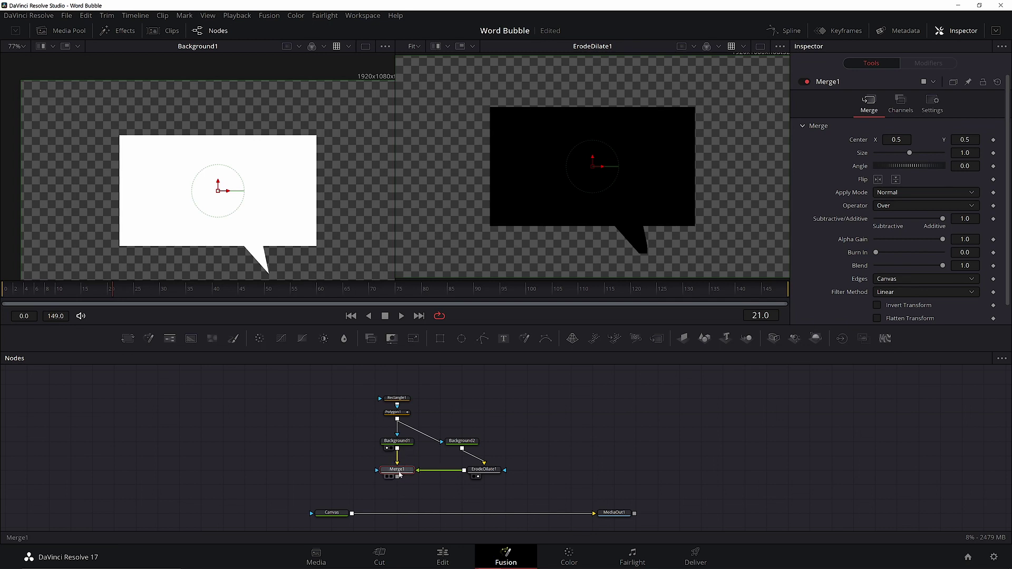
click(536, 441)
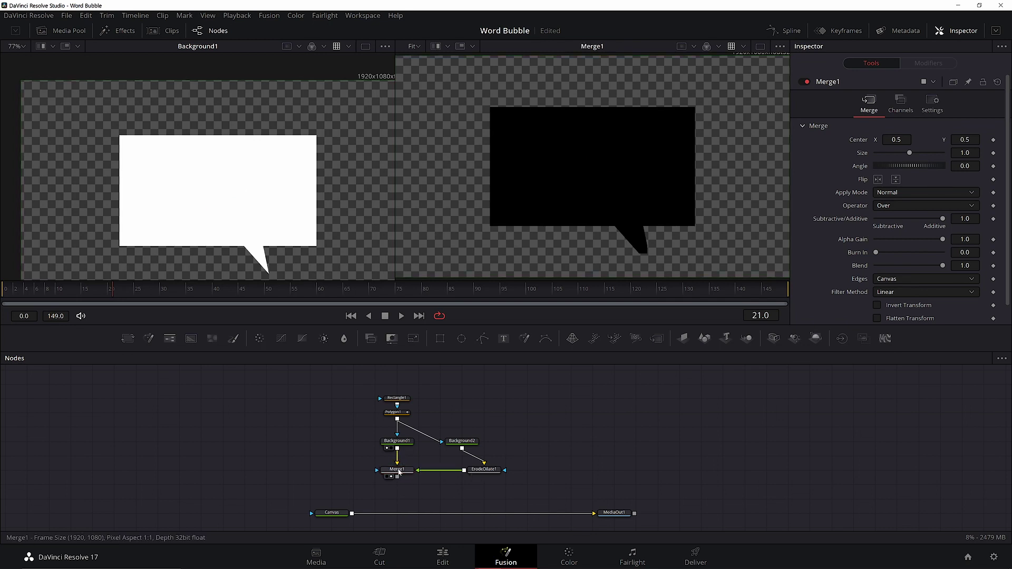
click(399, 472)
key(ctrl+t)
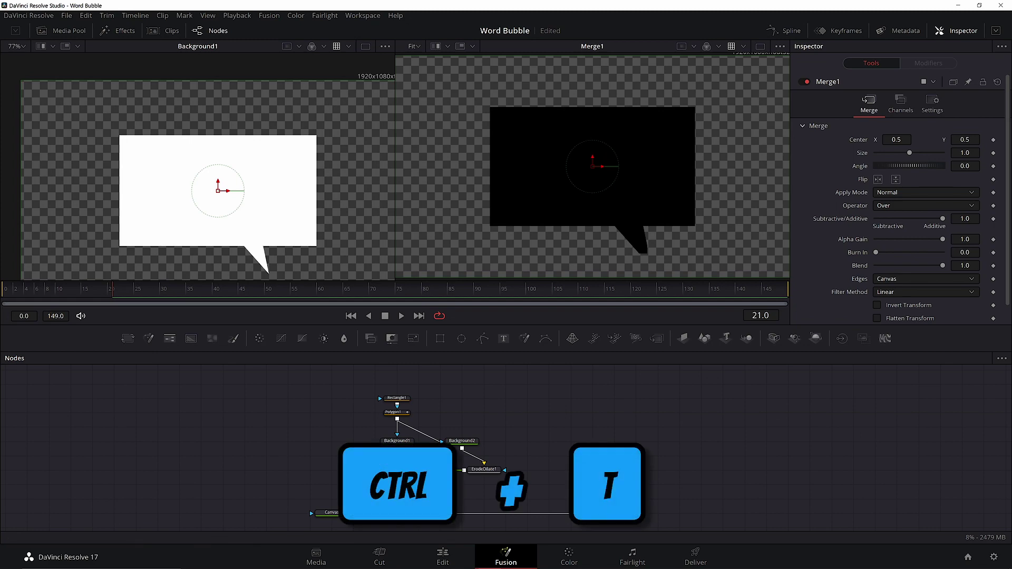
click(512, 416)
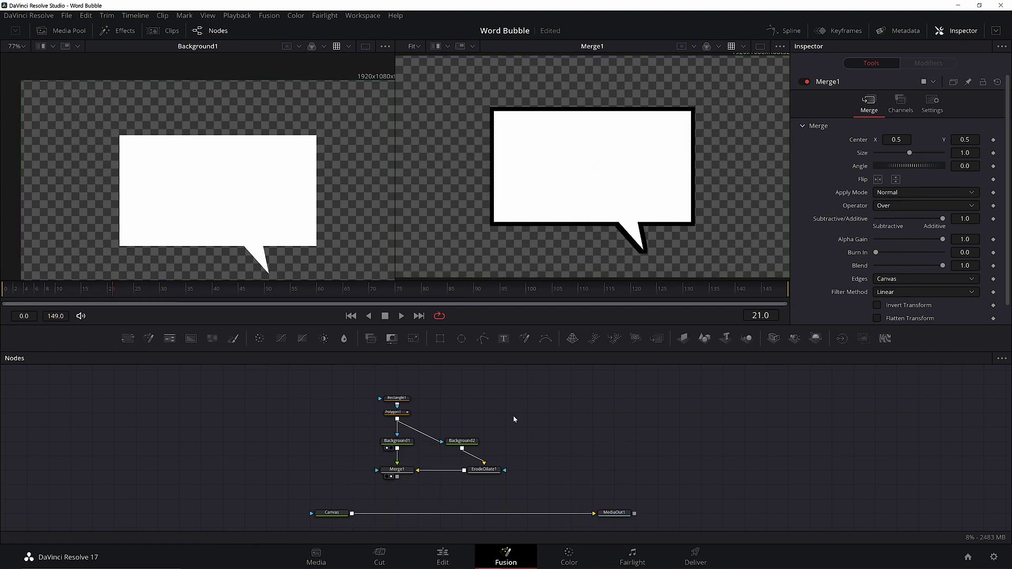
Step: Round the bubble by setting Rectangle1's Corner Radius to 0.252 and ErodeDilate1's Filter to Circle
click(397, 398)
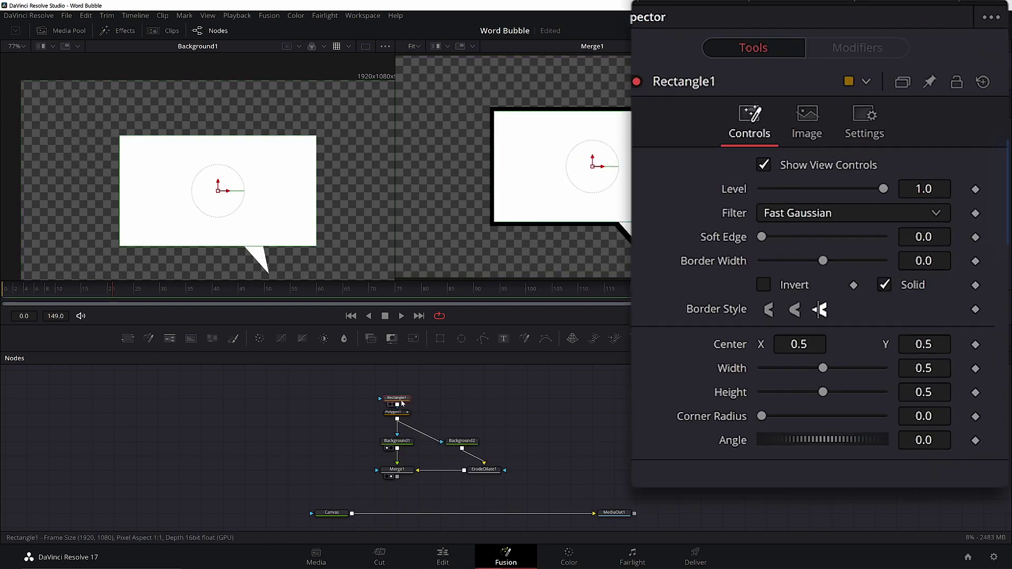
drag(875, 265, 891, 265)
click(472, 399)
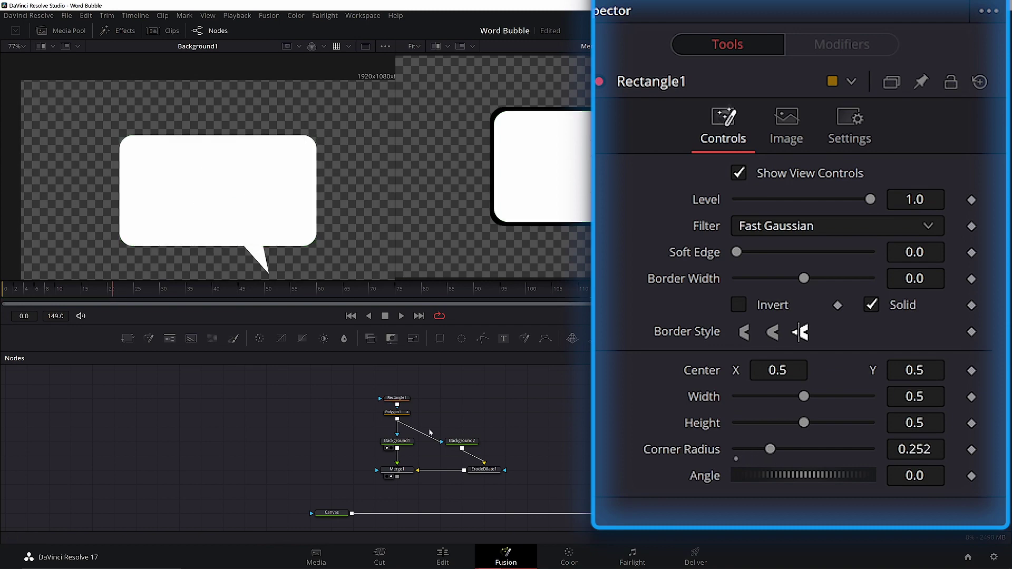
click(479, 469)
click(801, 200)
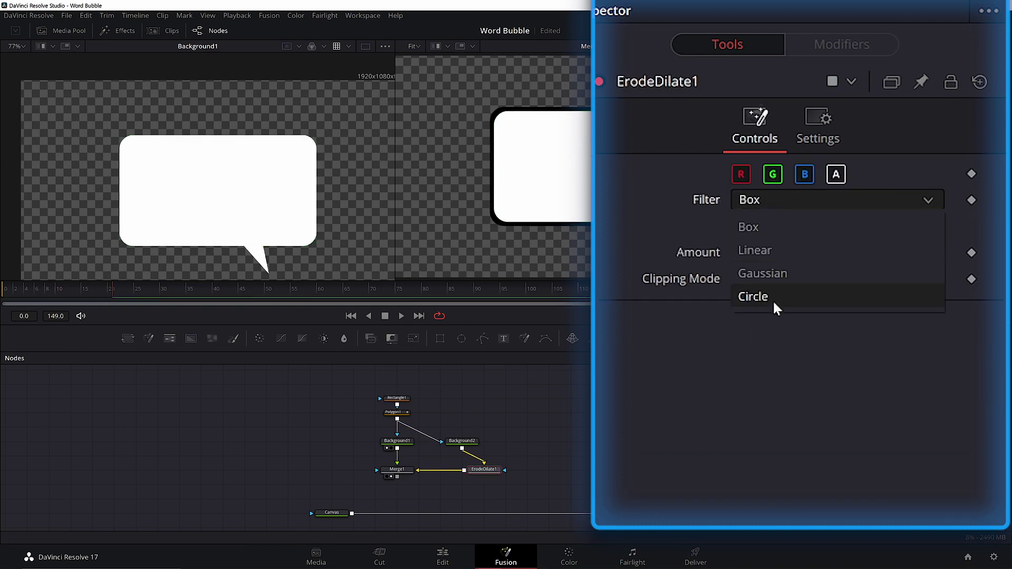
click(772, 299)
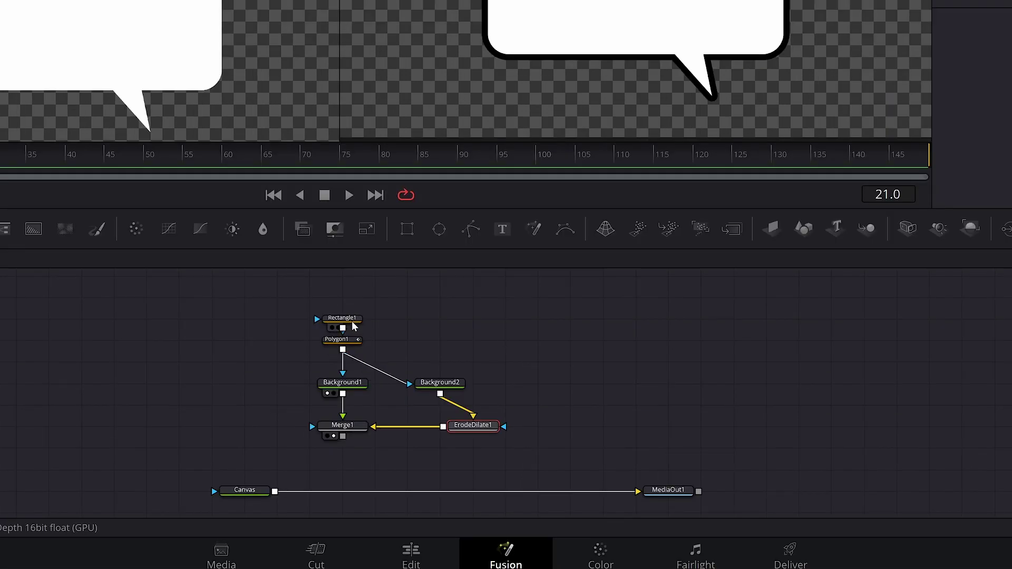
Step: Replace the rectangle mask with an Ellipse mask inserted between Rectangle1 and Polygon1, deleting the Rectangle1 node
drag(352, 322, 352, 301)
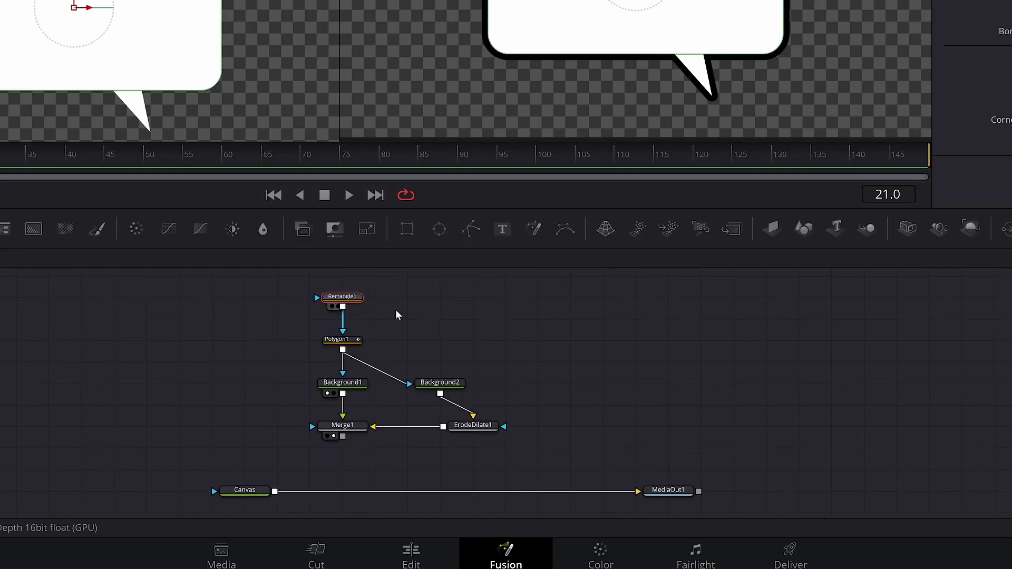
click(528, 286)
drag(528, 286, 520, 312)
click(340, 322)
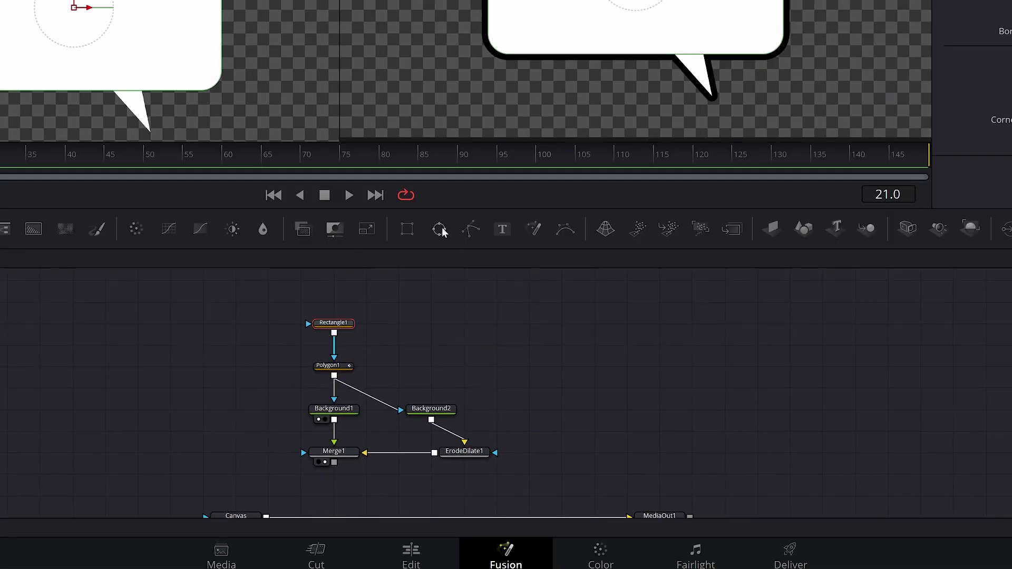
click(440, 230)
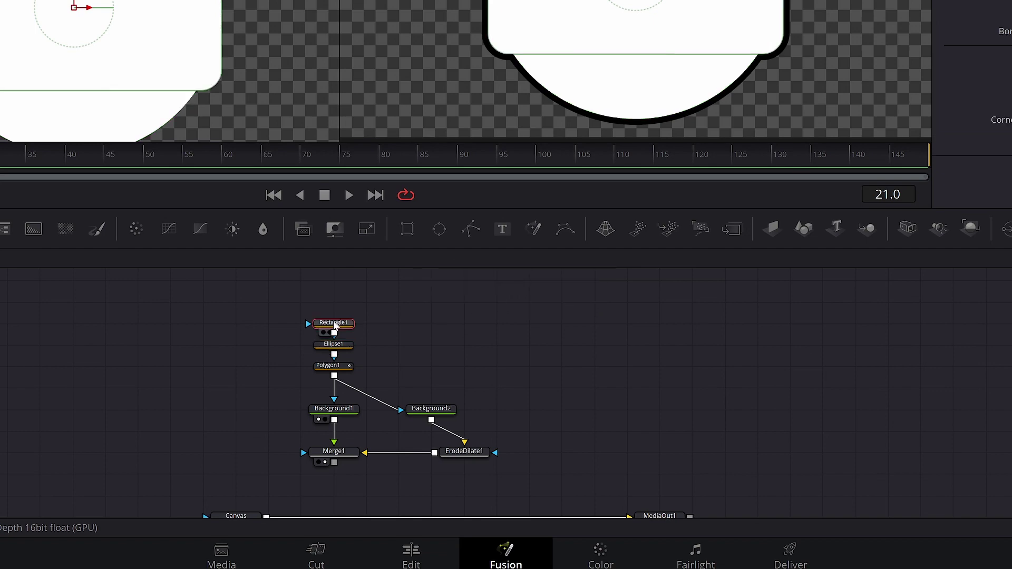
key(Delete)
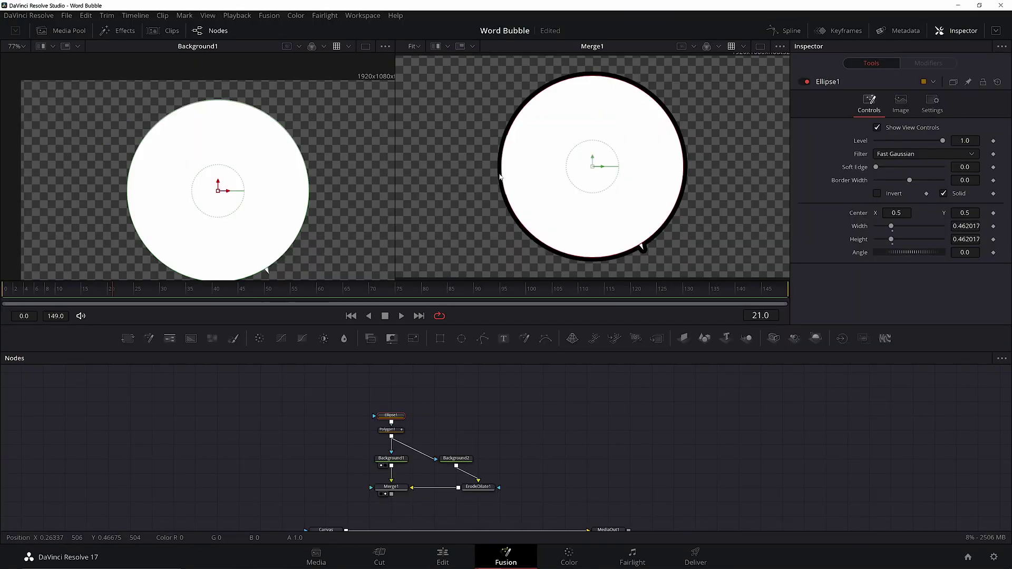
Step: Stretch the ellipse mask into a wide oval about 0.62 wide and 0.18 high
drag(499, 178, 465, 177)
drag(585, 260, 585, 205)
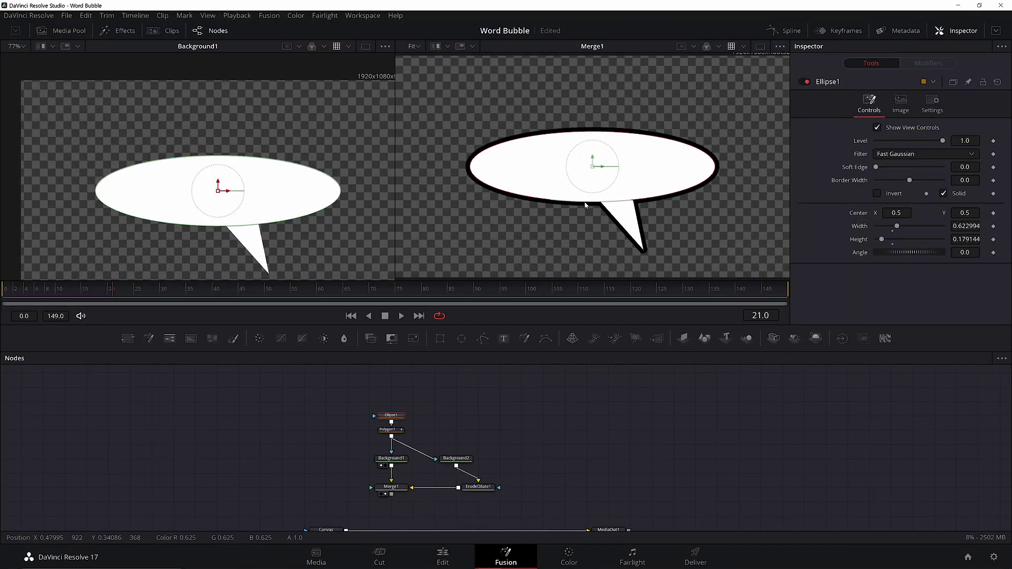
Step: Undo the ellipse mask replacement to restore the rounded rectangle mask, and line up Background2 and ErodeDilate1 closer to the other nodes
click(575, 421)
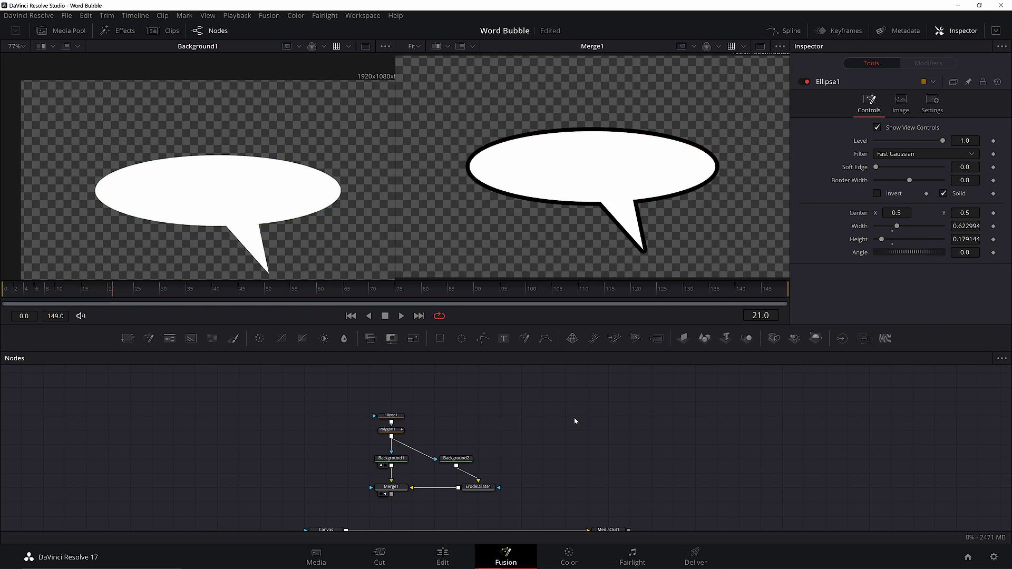
key(ctrl+z)
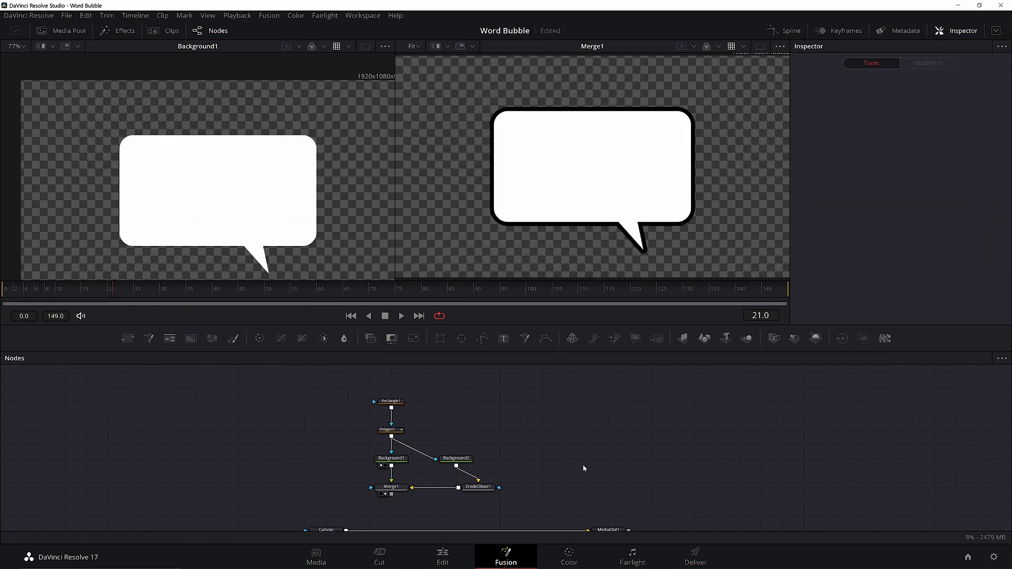
drag(583, 464, 445, 418)
drag(342, 463, 298, 435)
Step: Add a Text+ node, merge it as foreground over Merge1, and place the text node above its merge
click(505, 339)
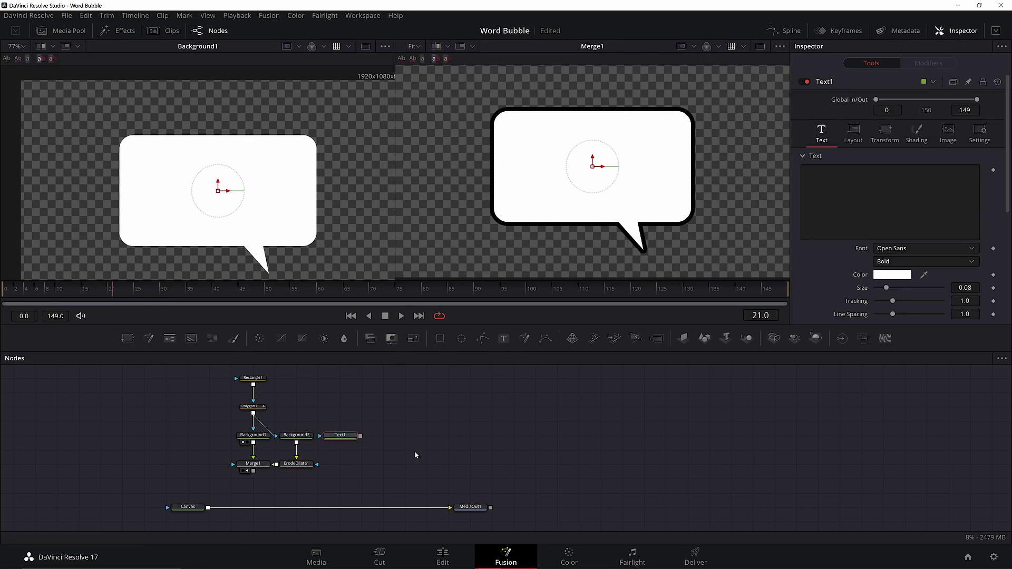
drag(359, 439, 253, 471)
drag(344, 491, 320, 478)
drag(333, 434, 200, 447)
drag(318, 477, 206, 471)
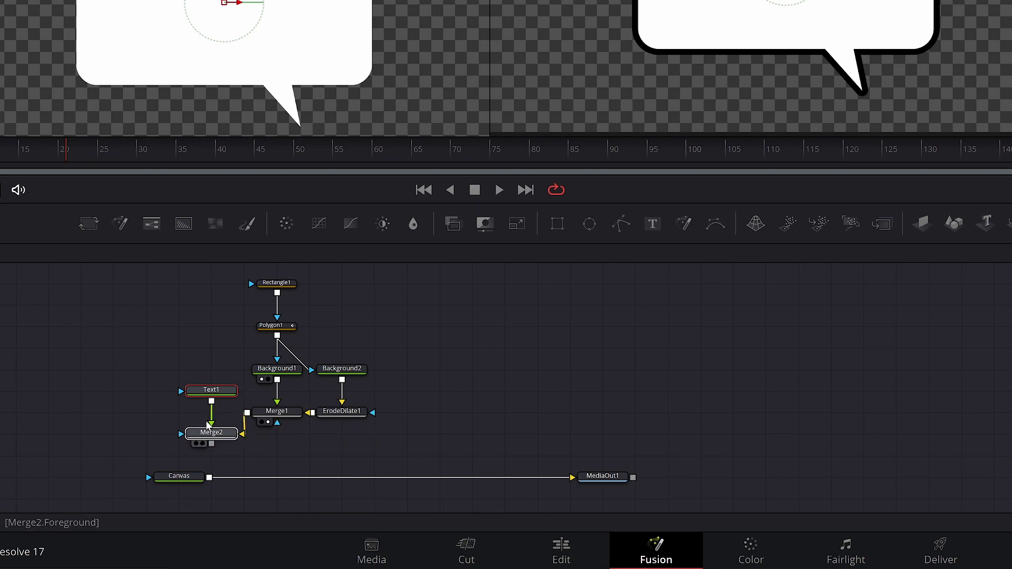
drag(212, 390, 212, 369)
Step: Merge the Merge2 output as foreground over Canvas ahead of MediaOut1, and show MediaOut1 in the second viewer
drag(220, 432, 156, 479)
click(216, 431)
drag(237, 478, 205, 479)
click(279, 448)
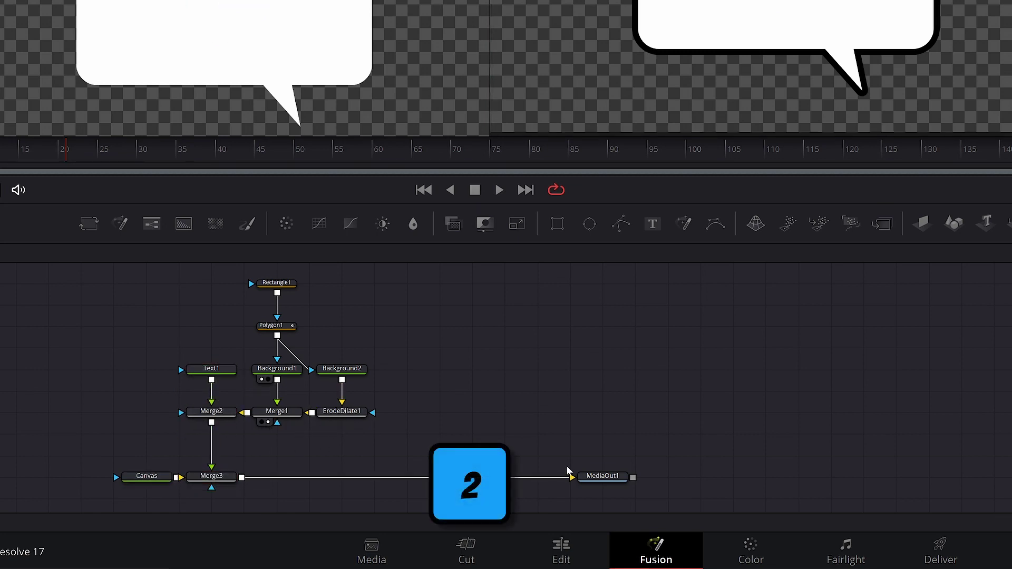
click(607, 478)
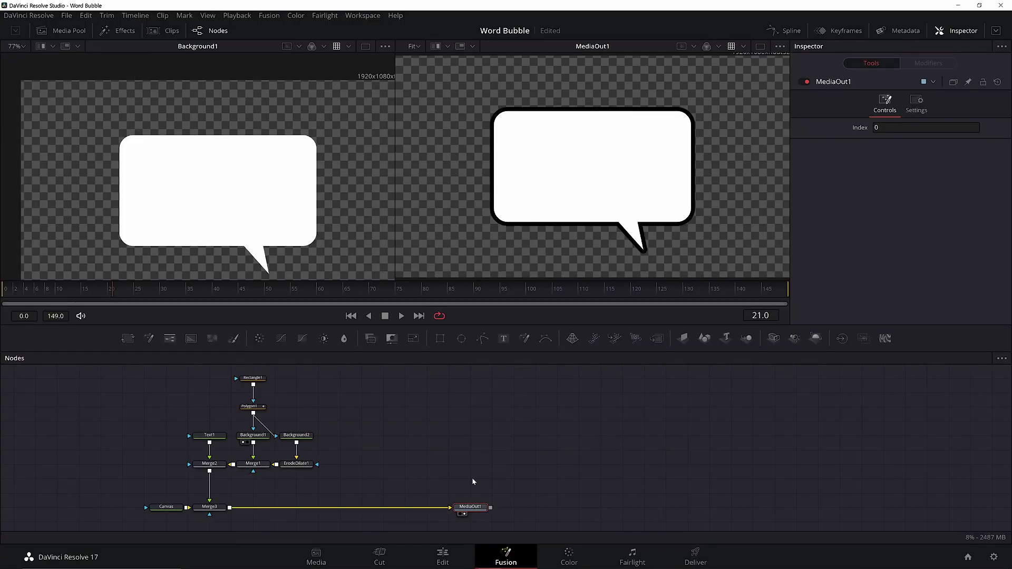
Step: Enter "Word Bubble" as Text1's text and set its color to black
click(211, 368)
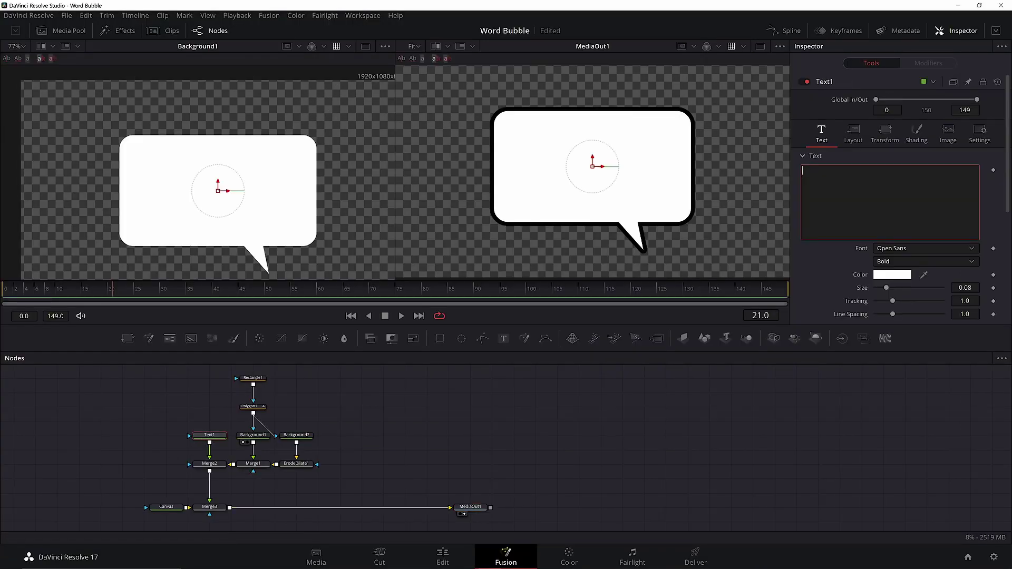
text(le)
click(876, 274)
click(380, 210)
click(612, 383)
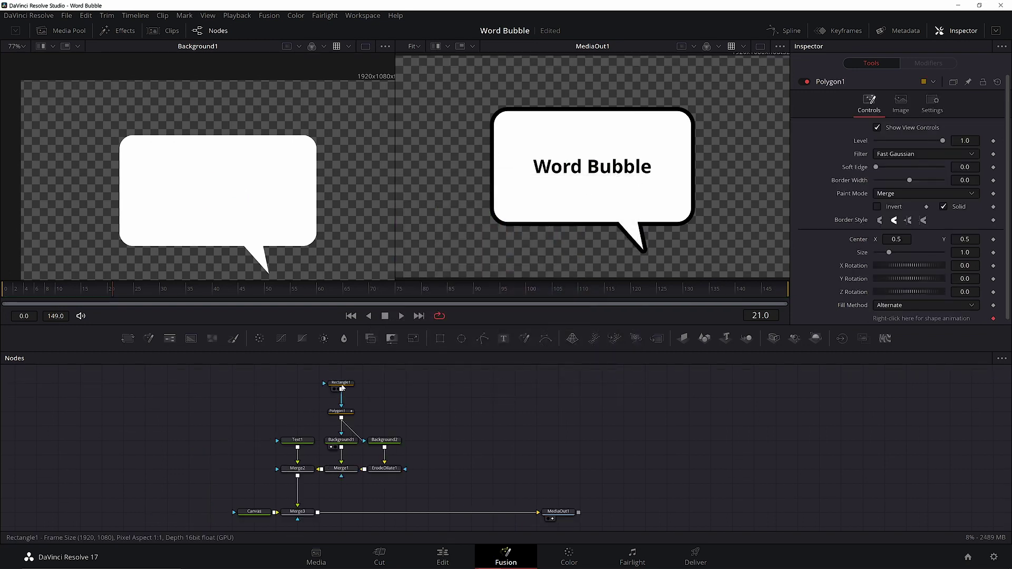
Step: Bend the sides of the Polygon1 tail so the bubble's tail becomes curved
click(341, 412)
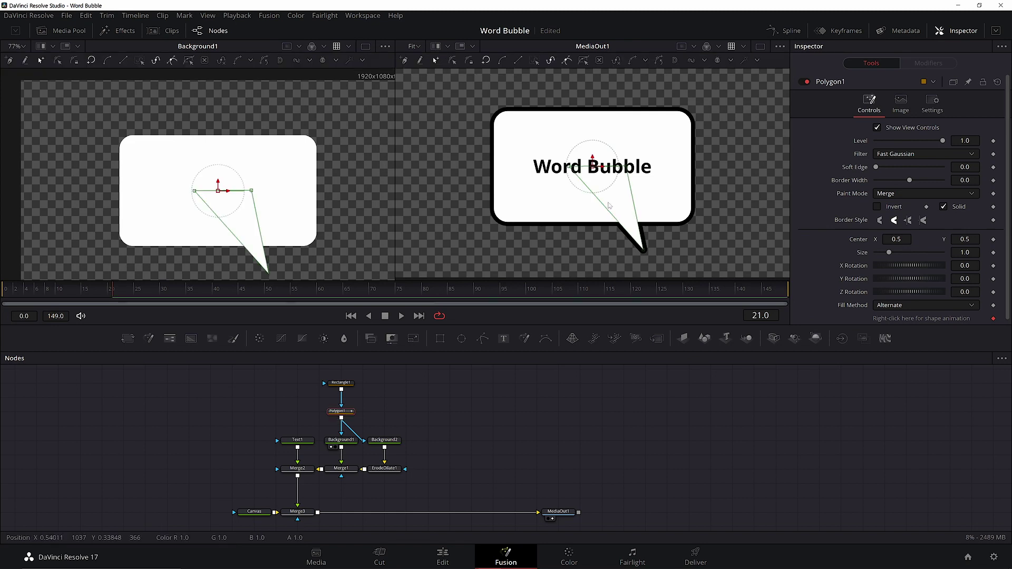
click(643, 250)
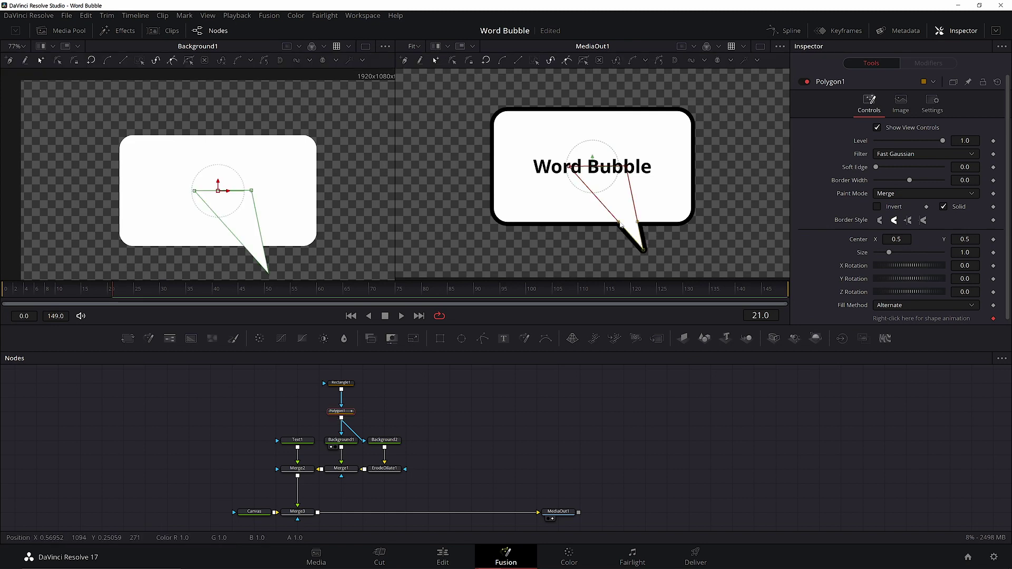
drag(619, 223, 619, 200)
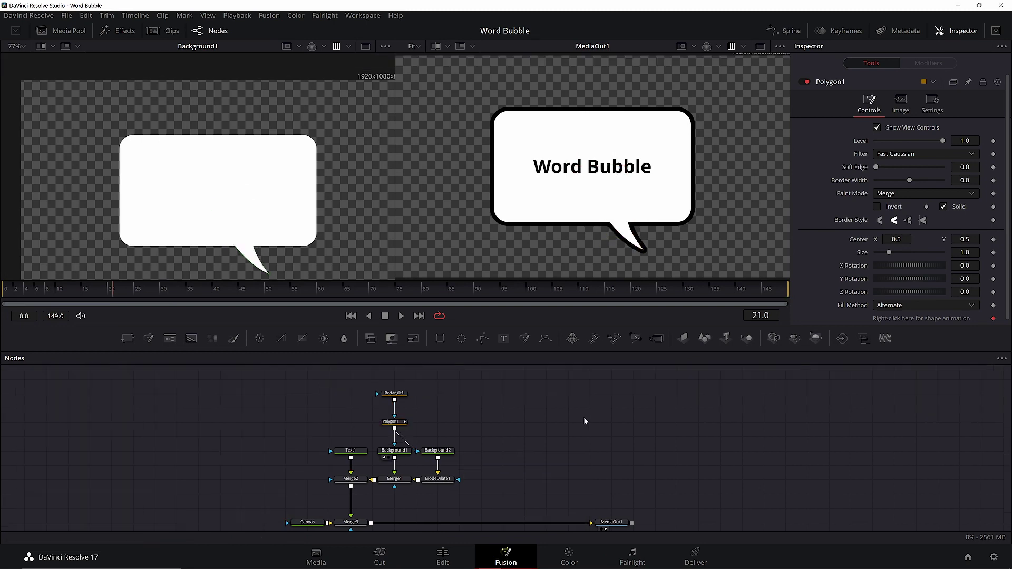
Step: Shrink the bubble by setting Rectangle1's Width to 0.417 and Height to 0.331
click(394, 393)
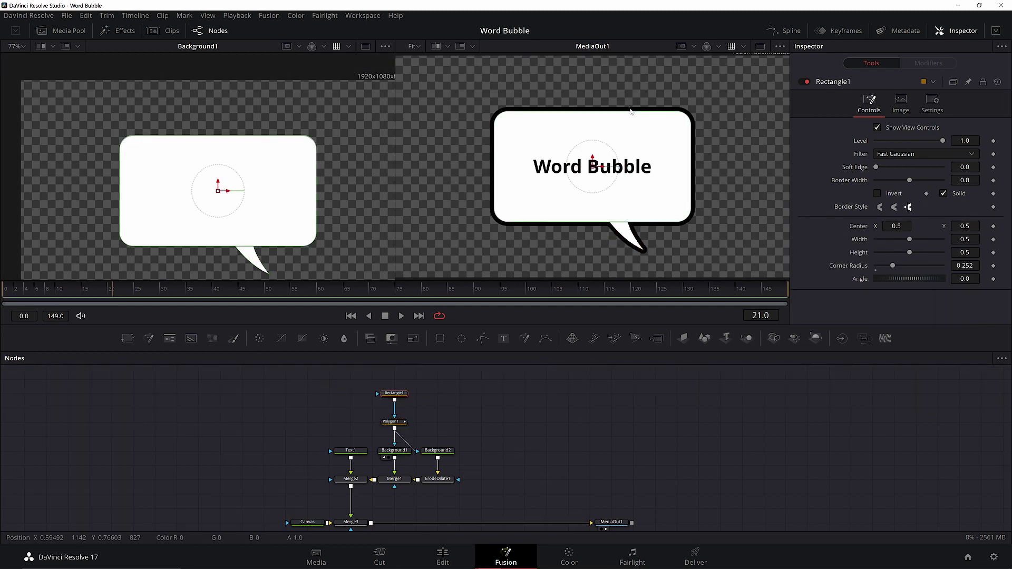
drag(909, 238, 898, 252)
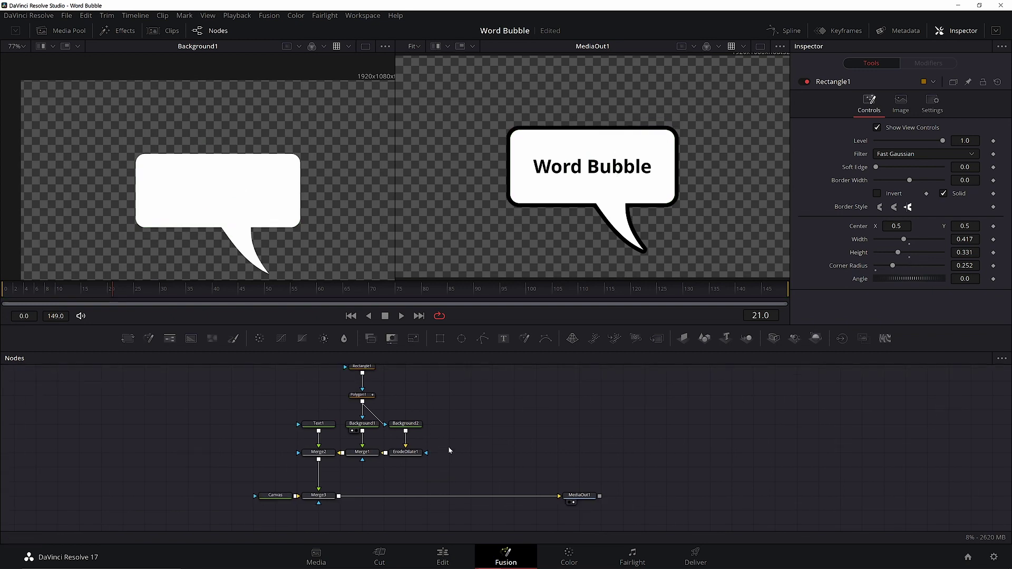
Step: Insert a Transform node after Merge3 and try out its Center and Size controls
click(318, 495)
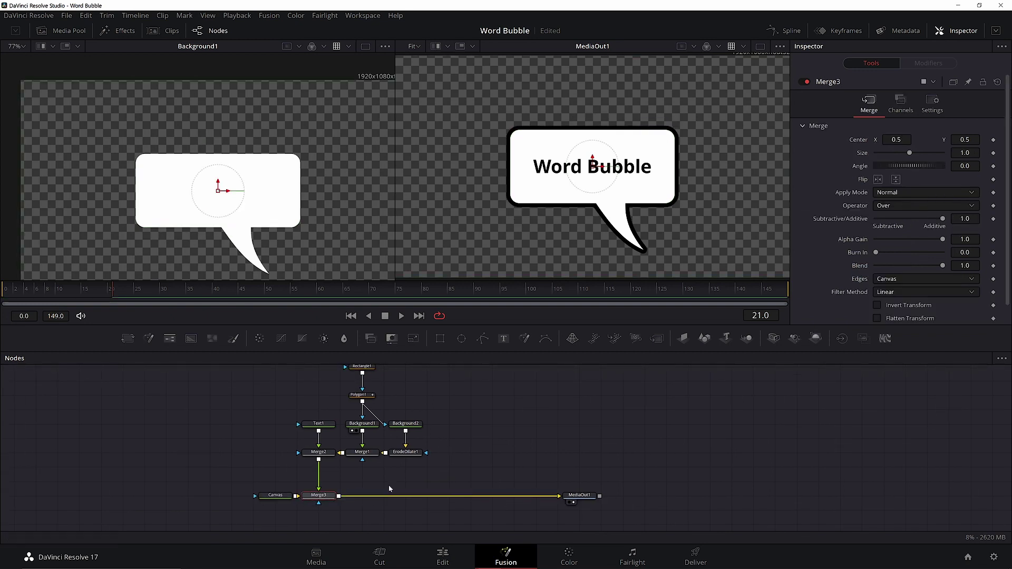
key(shift+space)
text(erode)
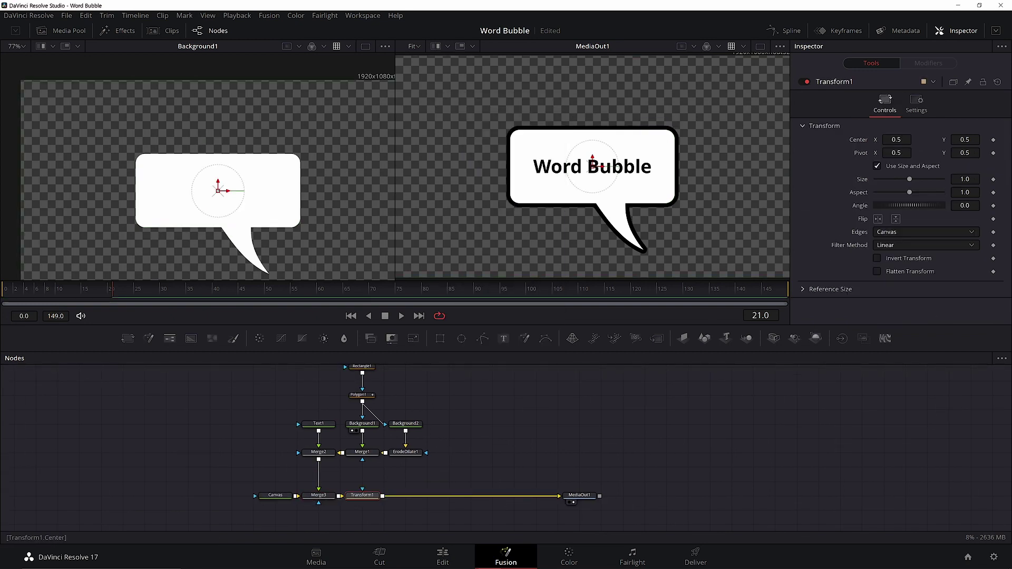
drag(896, 139, 912, 139)
drag(909, 179, 896, 179)
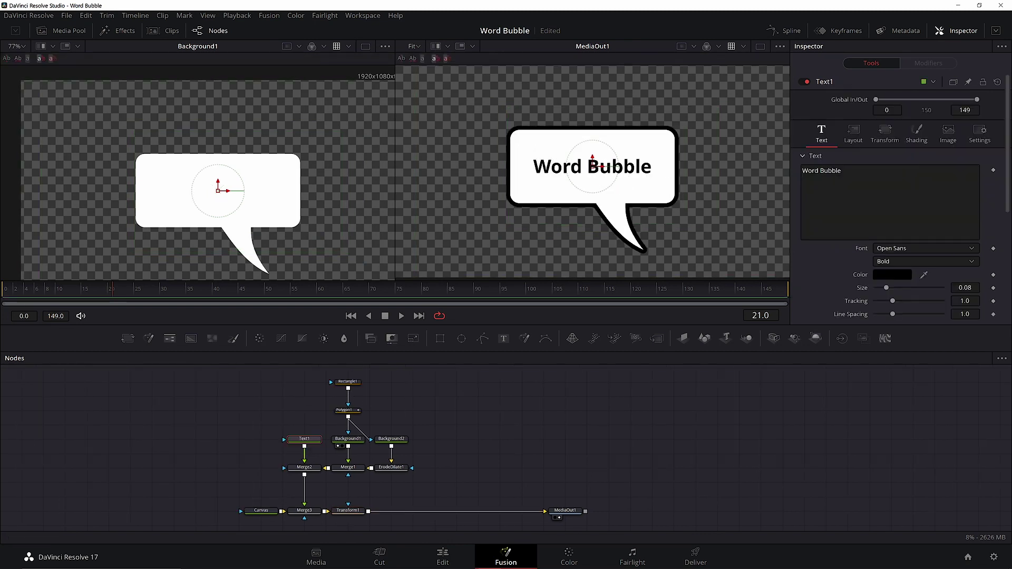
Step: Test how longer text fits the bubble by appending "eeeeeeeee" to Text1, and delete the extra letters
click(841, 170)
text(eeeeeeeee)
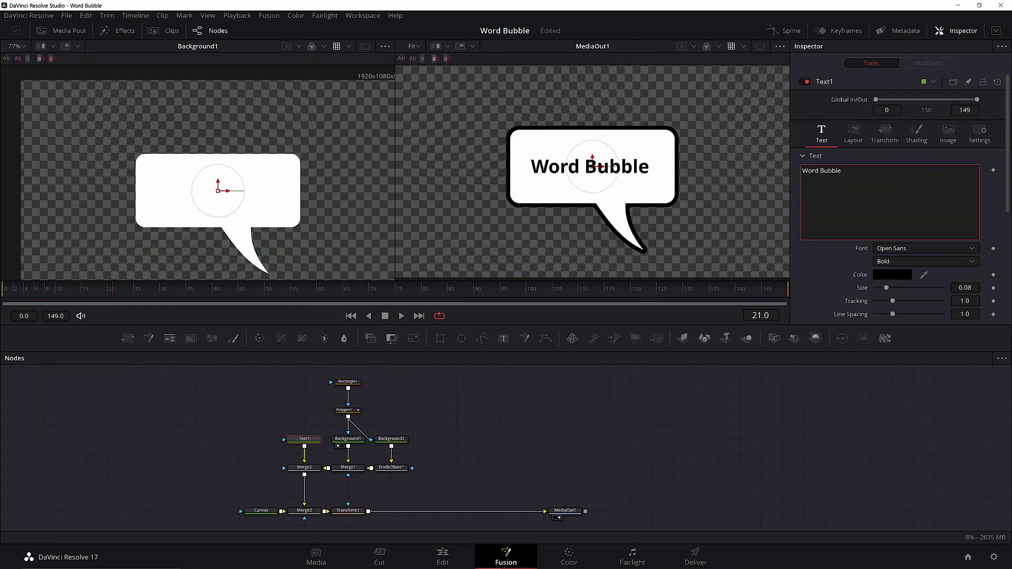
key(BackSpace)
key(BackSpace)
key(BackSpace)
key(BackSpace)
key(BackSpace)
key(BackSpace)
key(BackSpace)
key(BackSpace)
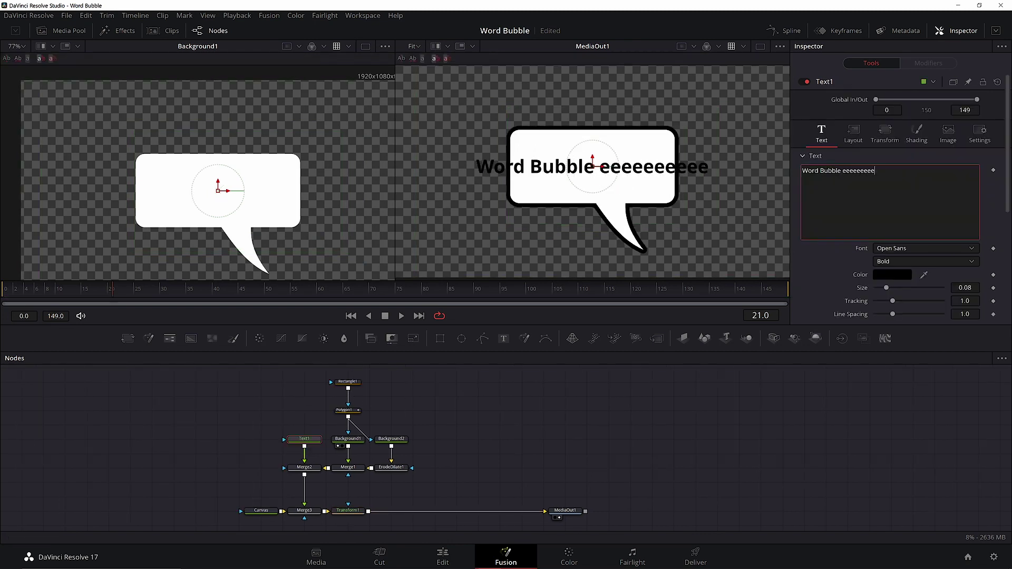
key(BackSpace)
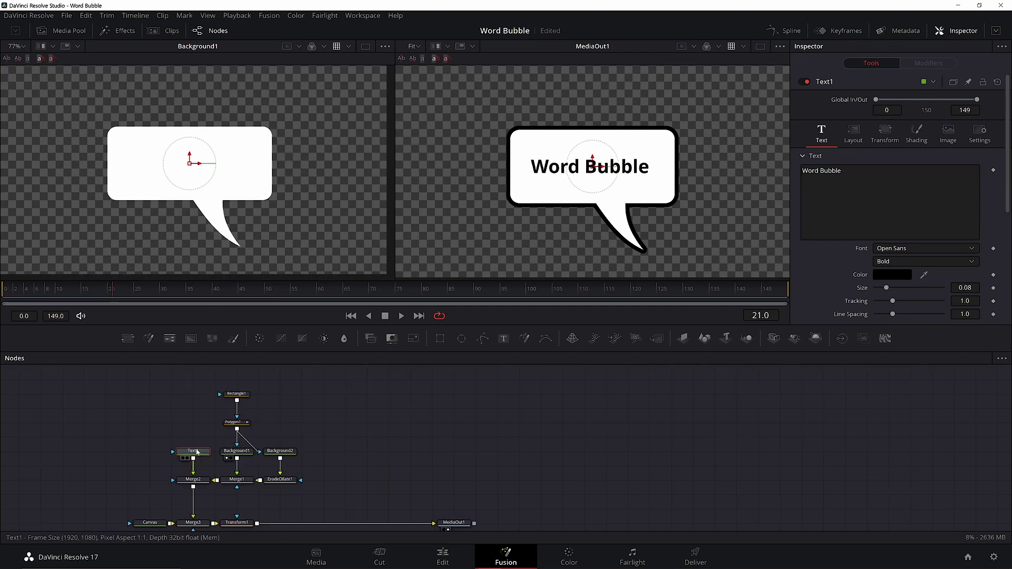
Step: Show Text1 in the first viewer and turn on Show DoD for its region
key(1)
right_click(252, 164)
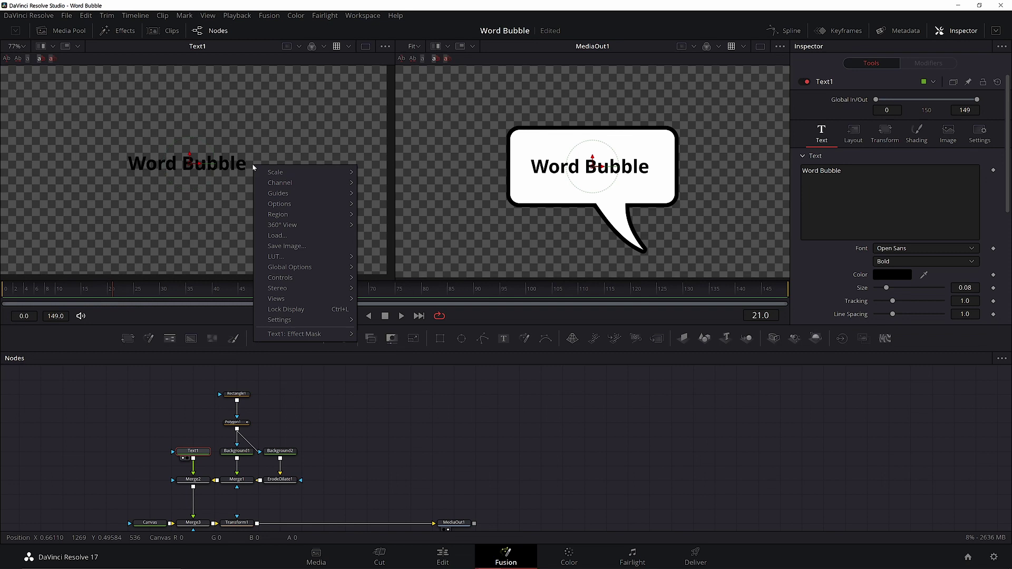
mouse_move(283, 215)
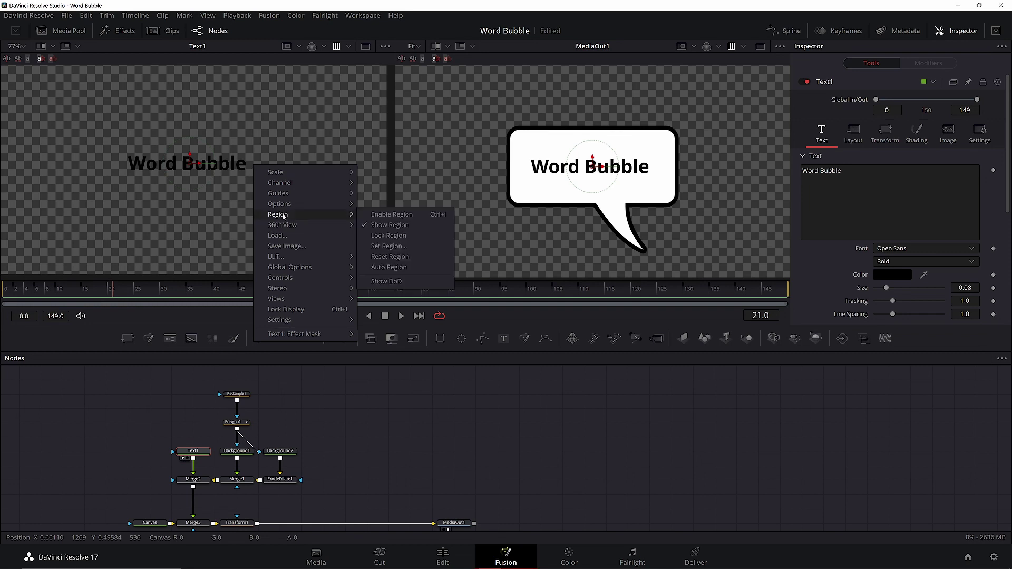
click(386, 282)
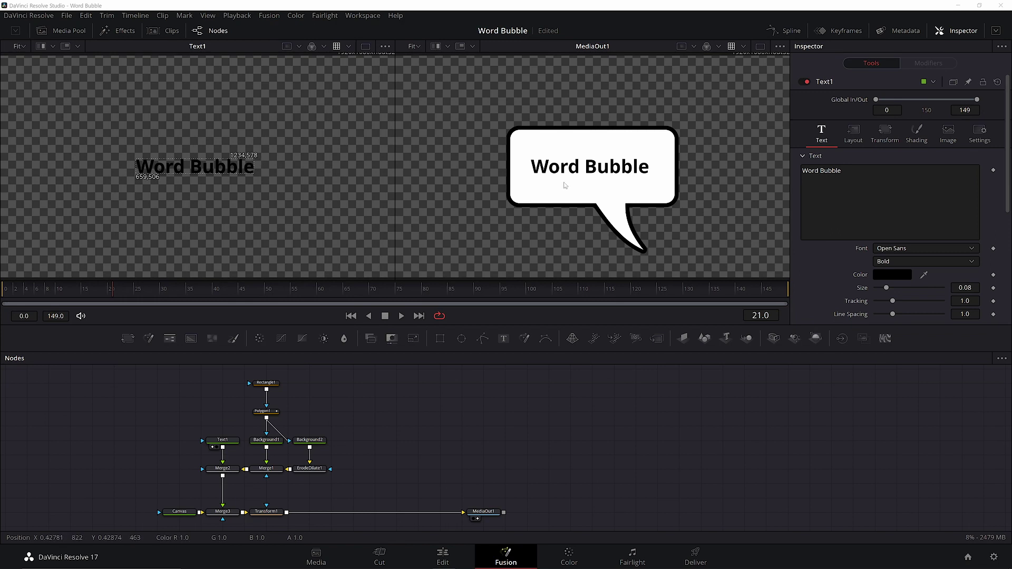
Step: Switch to Notepad and begin the width expression with Text1.Output.DataWindow[3]-
key(alt+Tab)
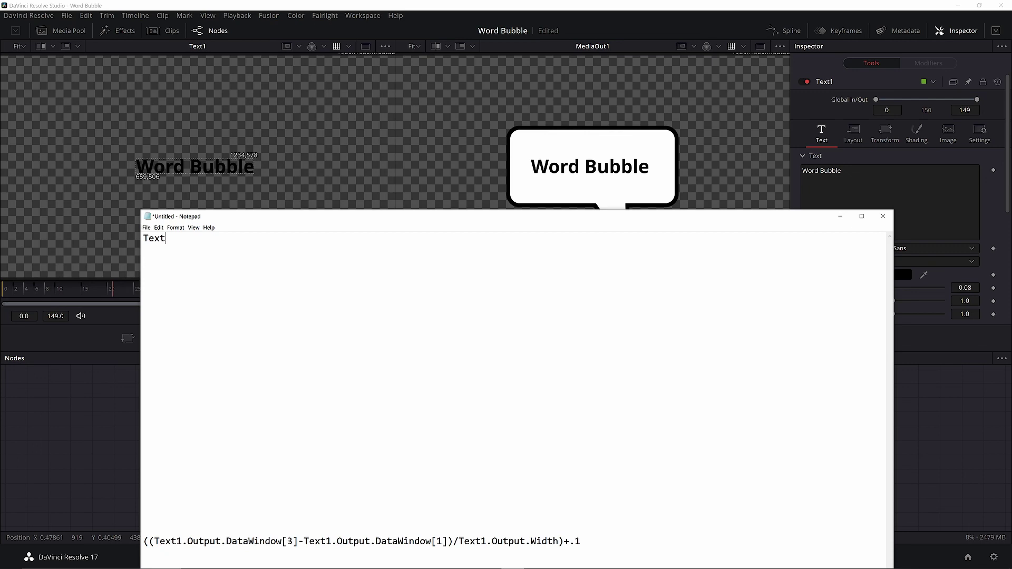
key(alt+Tab)
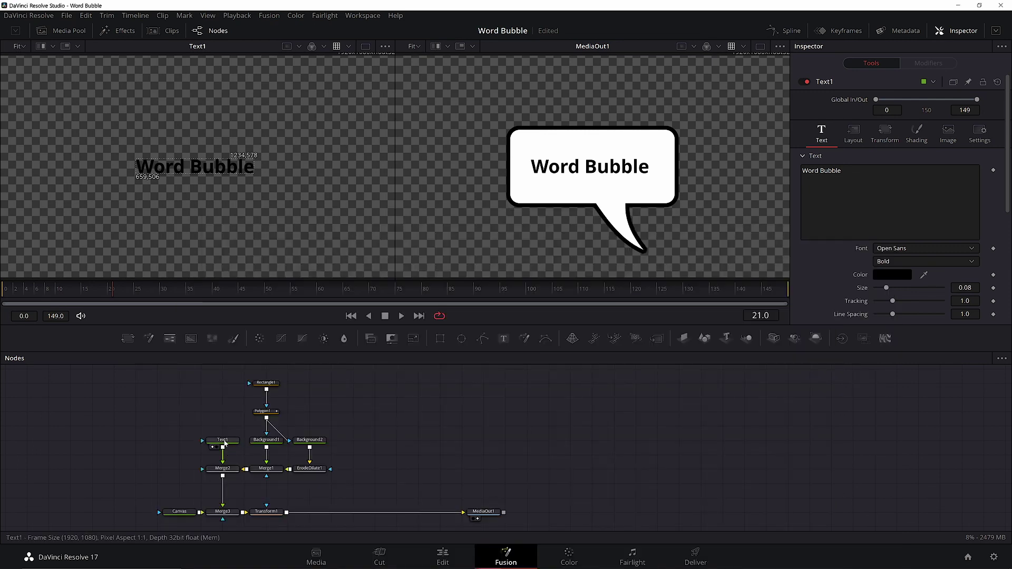
key(alt+Tab)
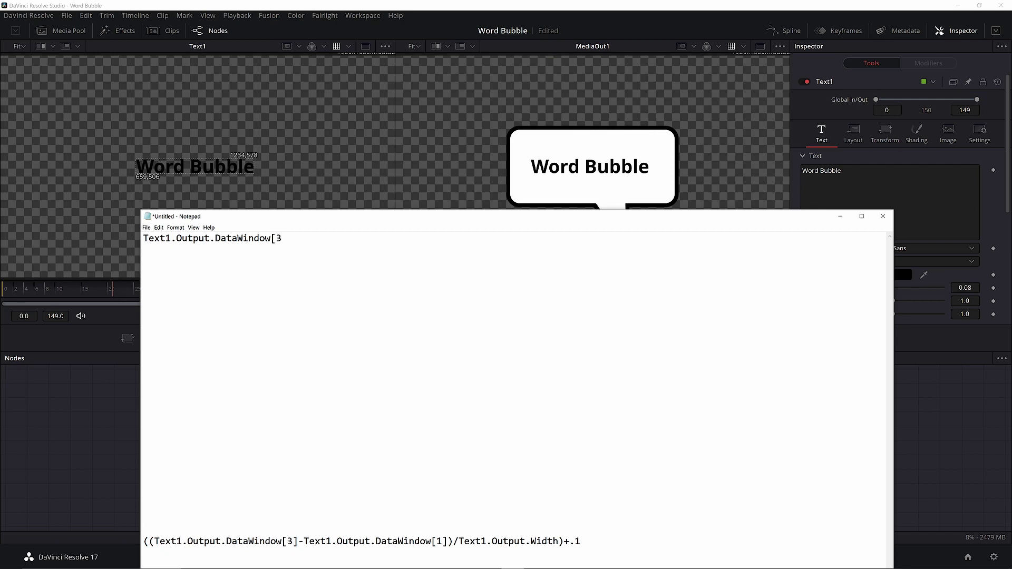
text(]-)
Step: Complete the Notepad expression as (Text1.Output.DataWindow[3]-Text1.Output.DataWindow[1])/Text1.Output.Width
key(shift+Home)
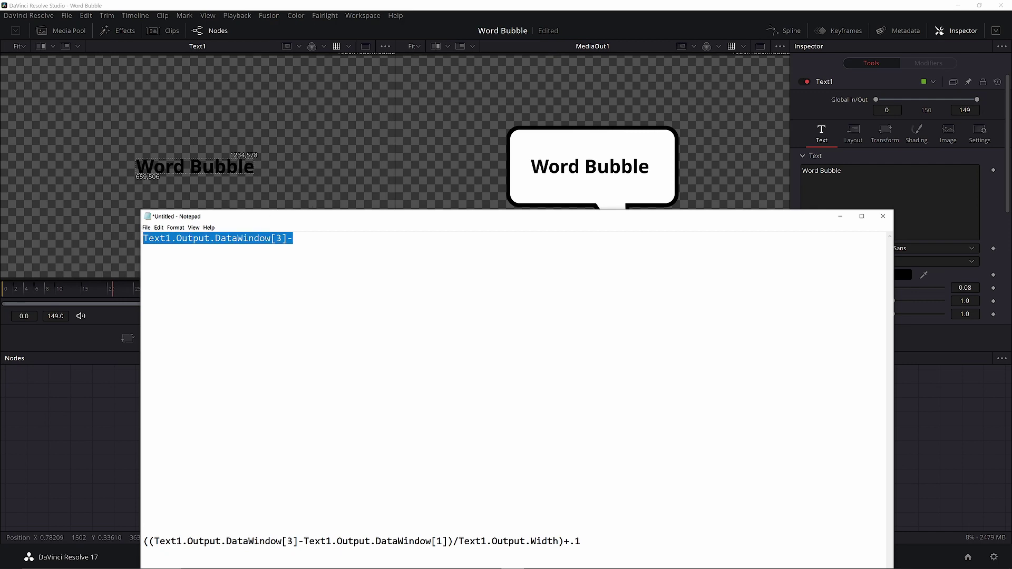
key(ctrl+c)
key(End)
key(ctrl+v)
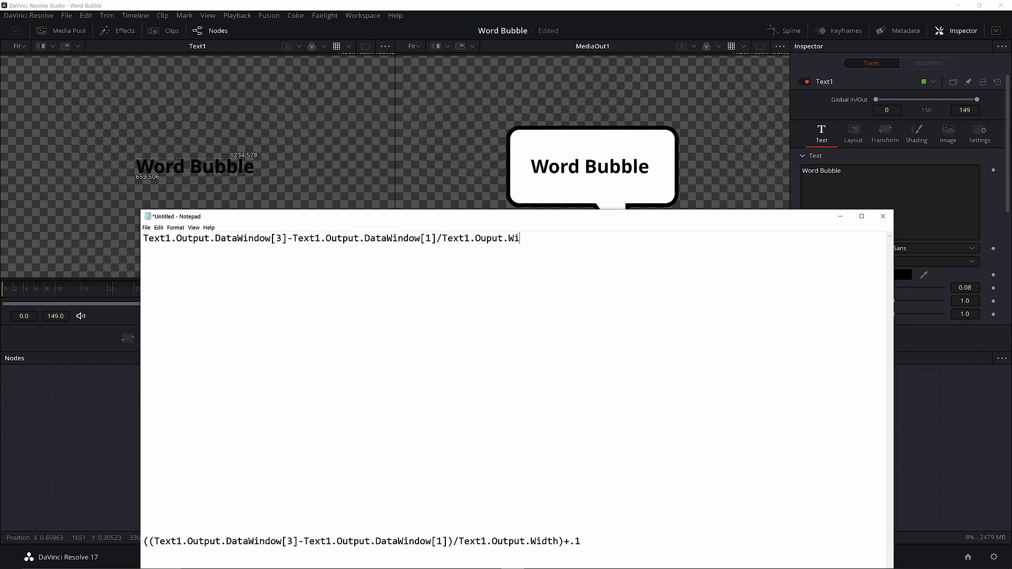
click(438, 238)
text())
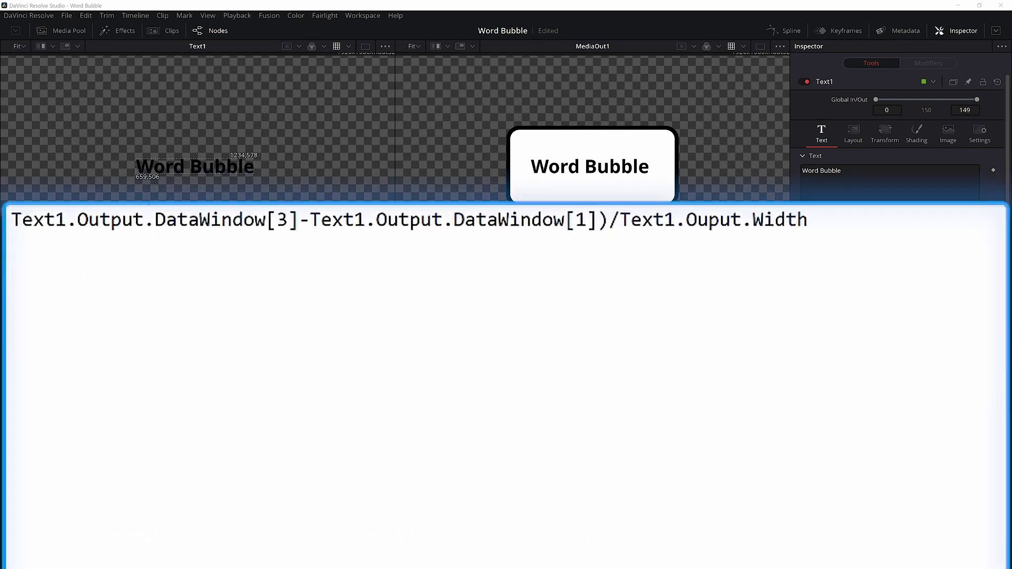
text(()
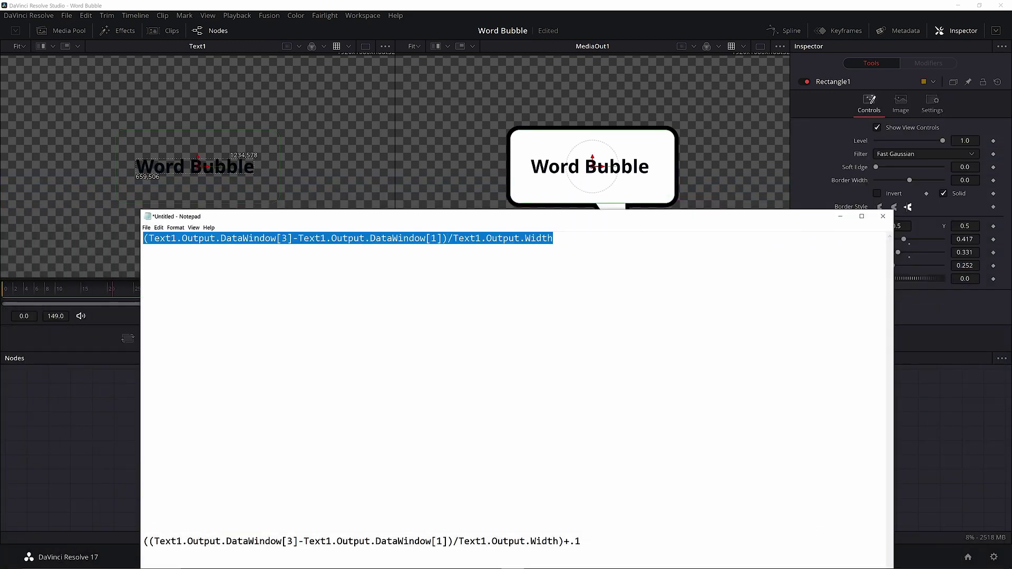
Step: Return to DaVinci Resolve and apply the copied Notepad formula as the expression for Rectangle1's Width
key(alt+Tab)
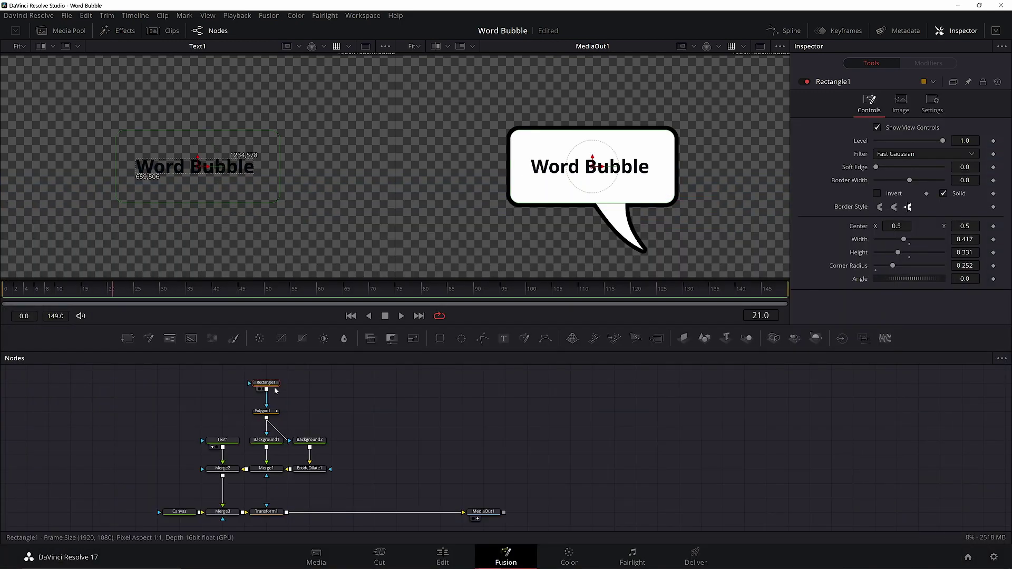
right_click(860, 238)
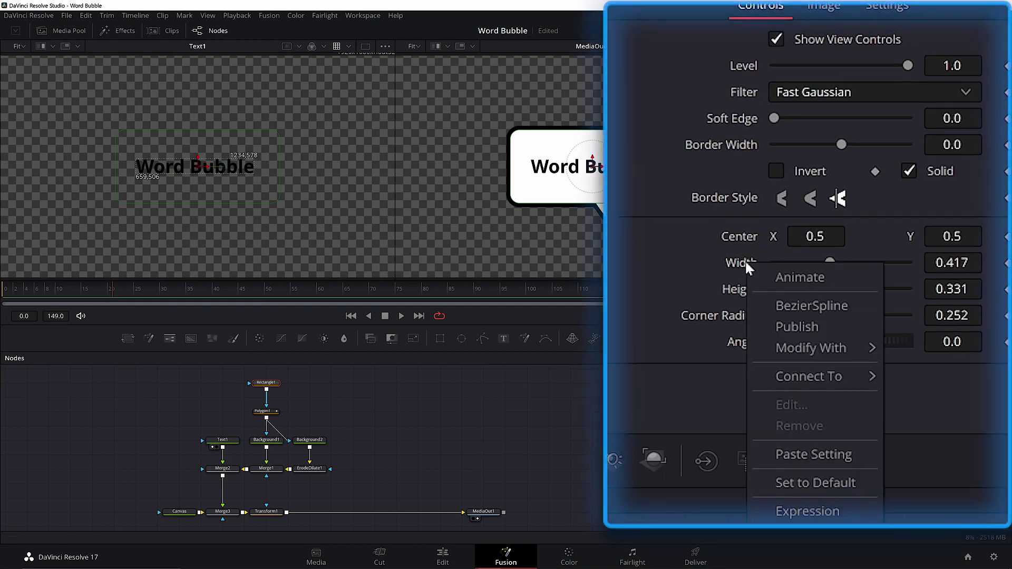
click(807, 511)
drag(827, 288, 793, 288)
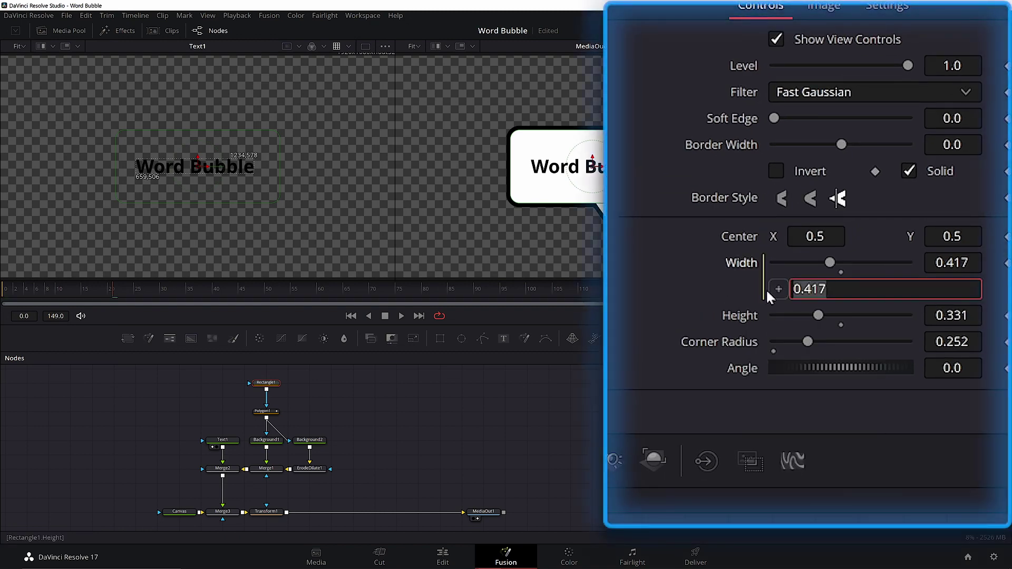
key(ctrl+v)
Step: Test the width expression by appending "ttttttt" to Text1's text, and undo the addition
click(222, 439)
click(843, 170)
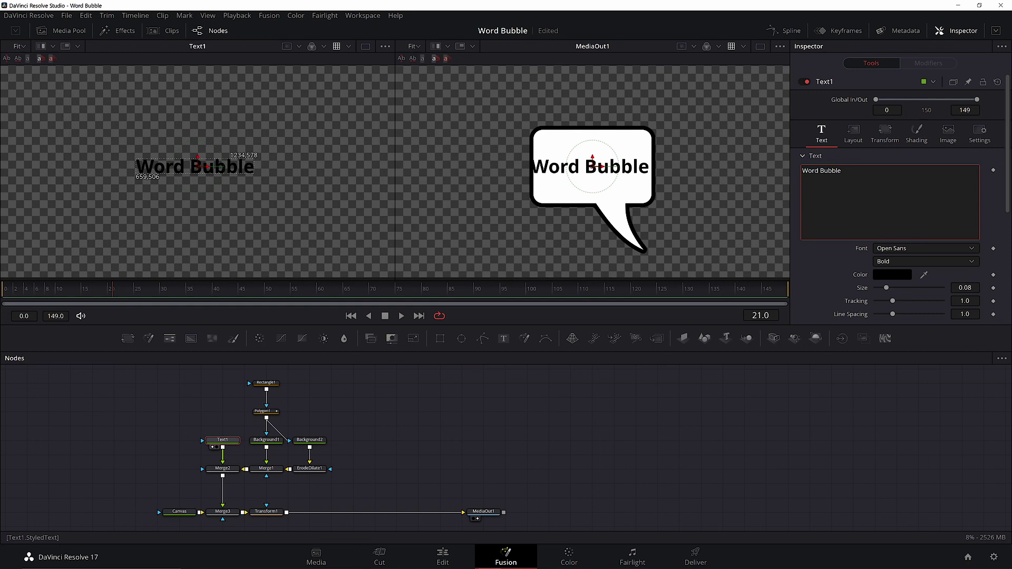
text(ttttttt)
key(ctrl+z)
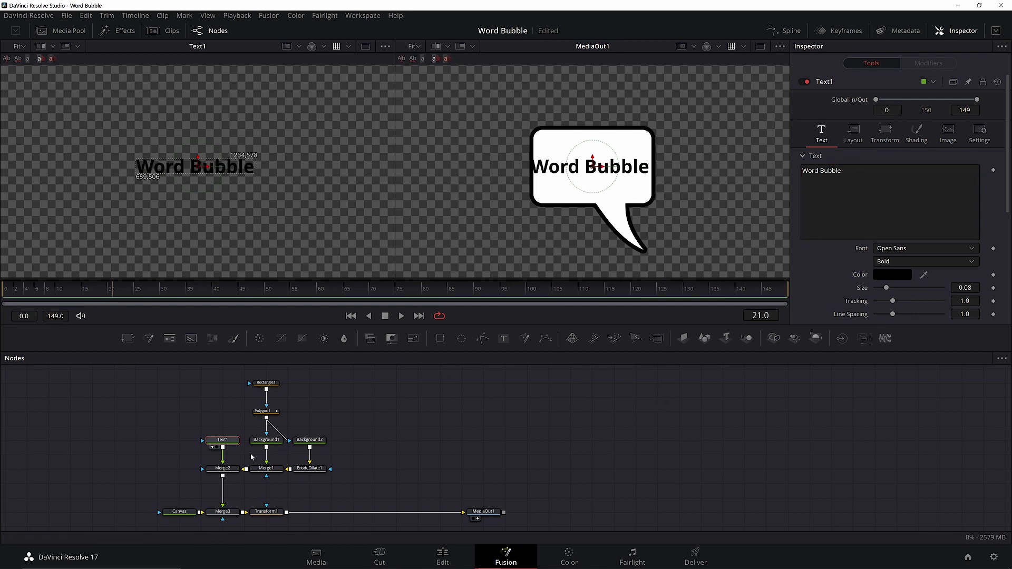
Step: Select Rectangle1 and extend the width expression in Notepad to ((Text1.Output.DataWindow[3]-Text1.Output.DataWindow[1])/Text1.Output.Width)+0.1
click(266, 382)
key(alt+Tab)
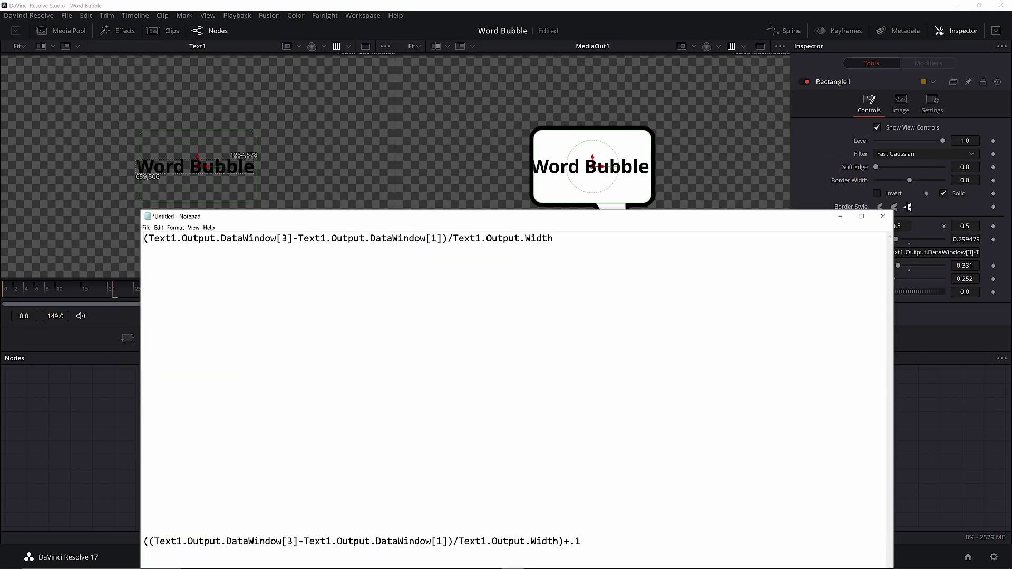
text(()
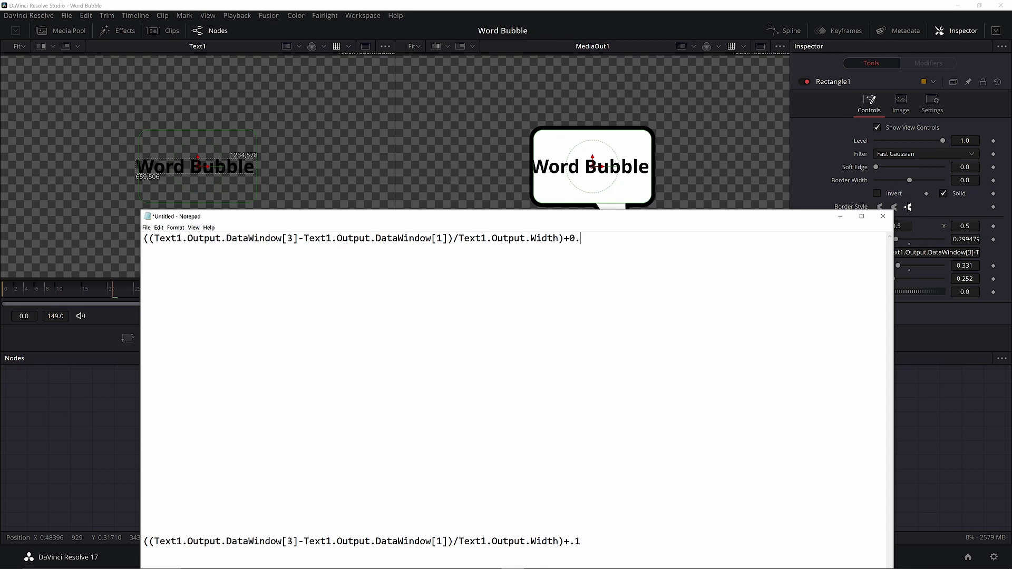
key(shift+End)
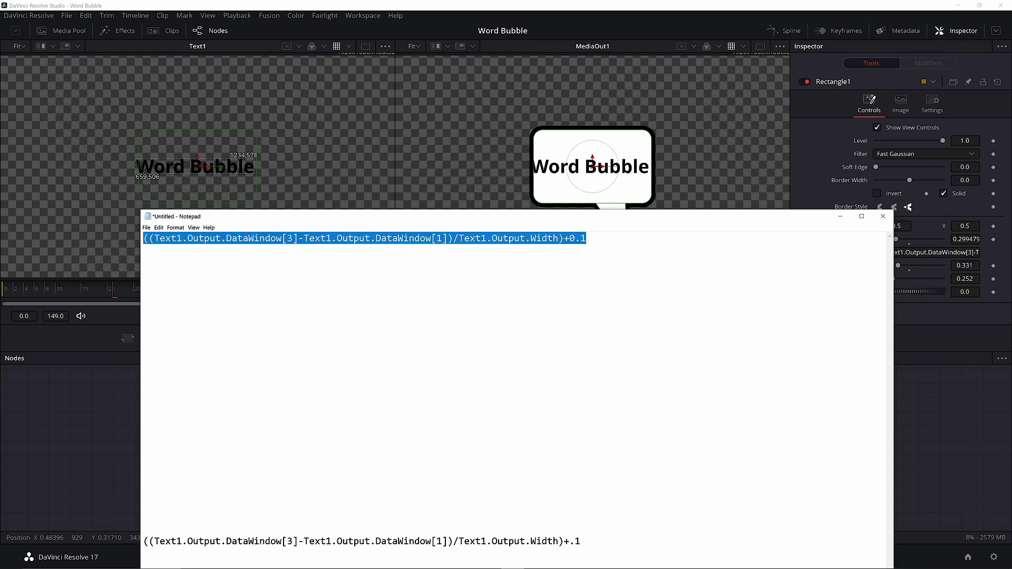
Step: Copy the padded formula back to DaVinci Resolve and replace Rectangle1's Width expression with it
key(ctrl+c)
key(alt+Tab)
key(ctrl+a)
key(ctrl+v)
key(Return)
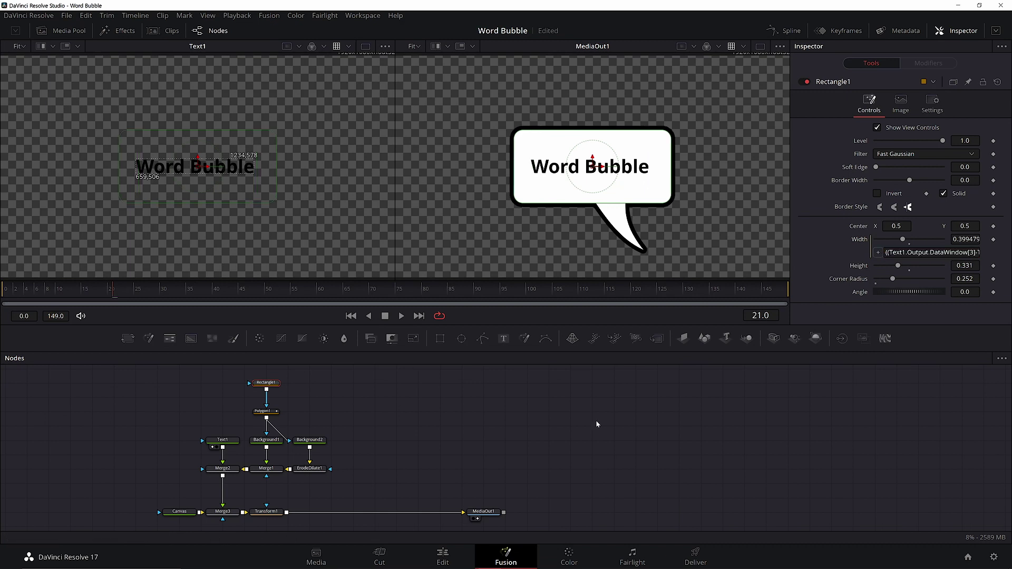
Step: Test the padded width by appending "rgrgrgr" to Text1's text, and remove the addition
click(223, 440)
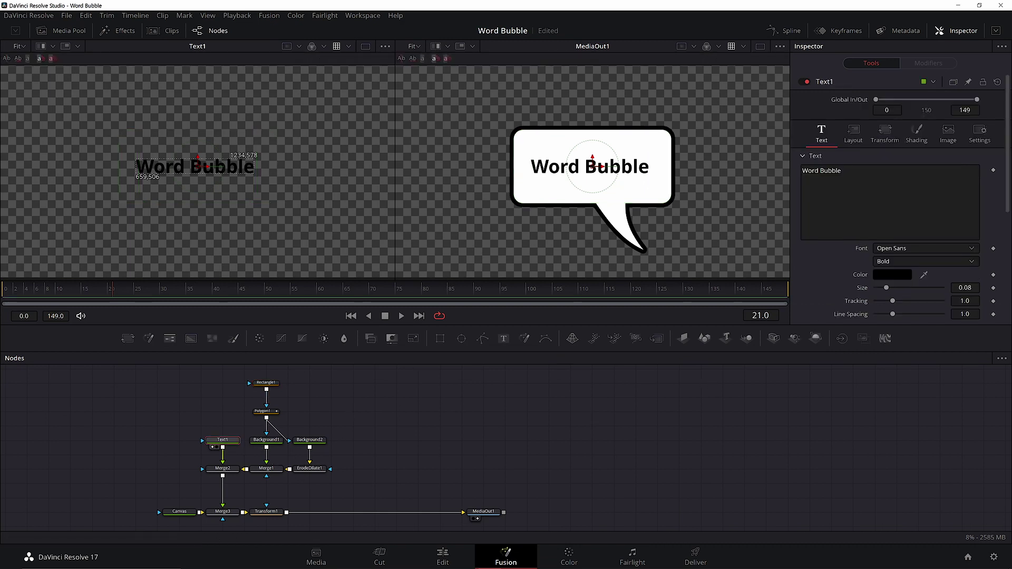
text(rgrgrgr)
key(BackSpace)
key(BackSpace)
key(BackSpace)
key(BackSpace)
key(BackSpace)
key(BackSpace)
key(BackSpace)
key(BackSpace)
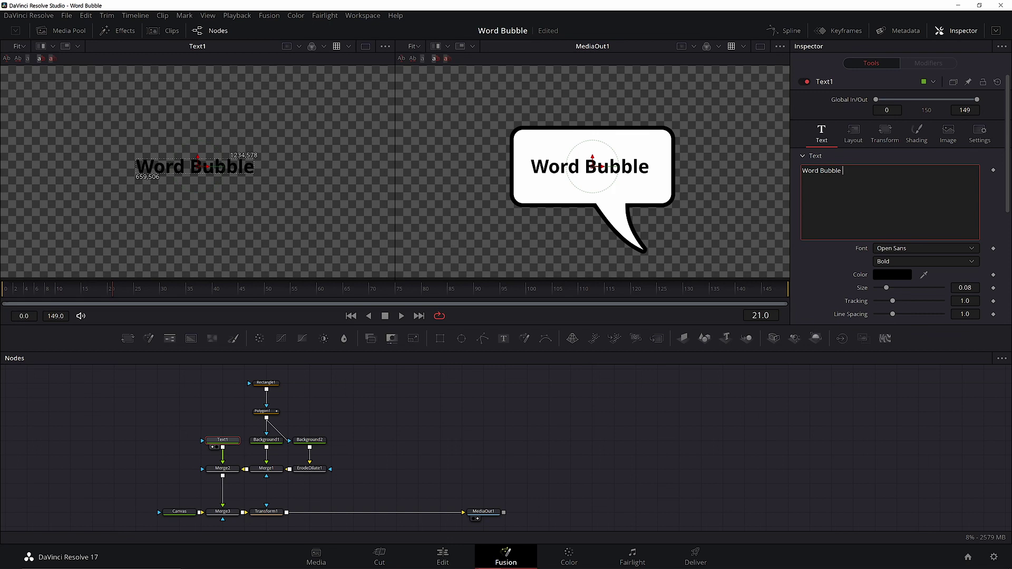
Step: Duplicate the width expression in Notepad and adapt the copy for height: ((Text1.Output.DataWindow[4]-Text1.Output.DataWindow[2])/Text1.Output.Height)+0.1
key(alt+Tab)
key(End)
key(Return)
key(Return)
key(ctrl+v)
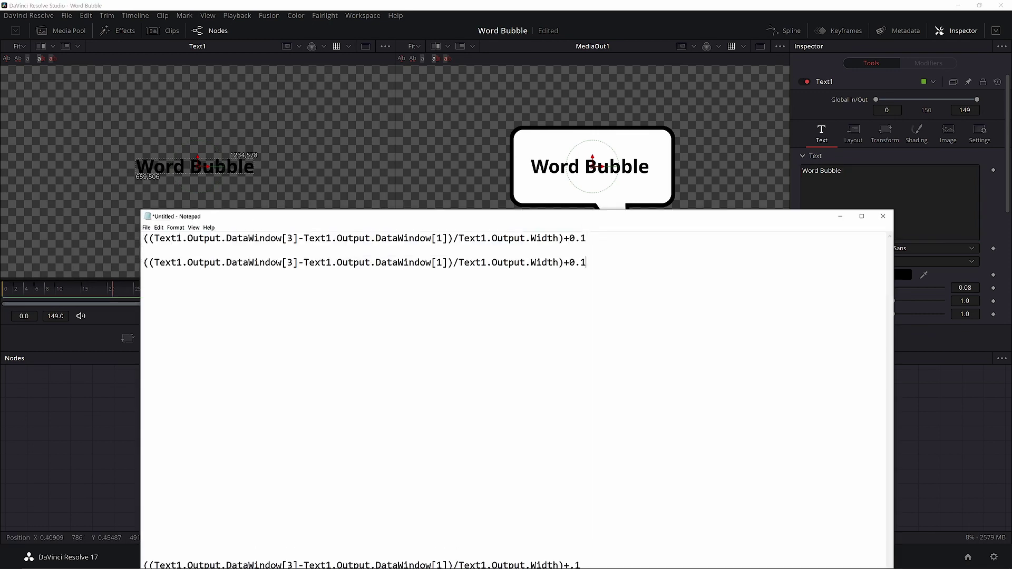
key(BackSpace)
text(4)
drag(591, 263, 143, 262)
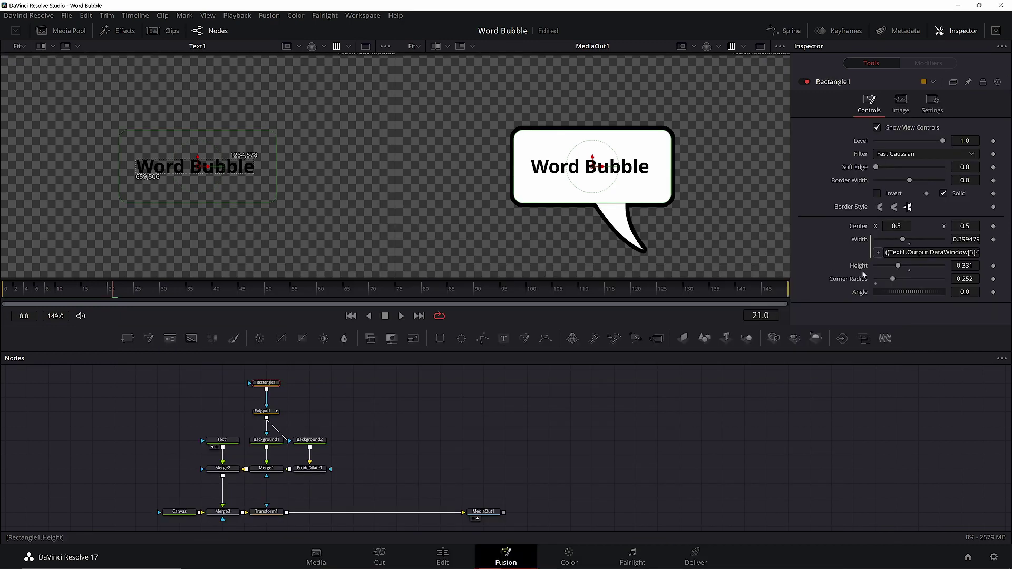
Step: Add an expression to Rectangle1's Height in DaVinci Resolve using the copied height formula
right_click(858, 267)
click(889, 391)
key(ctrl+v)
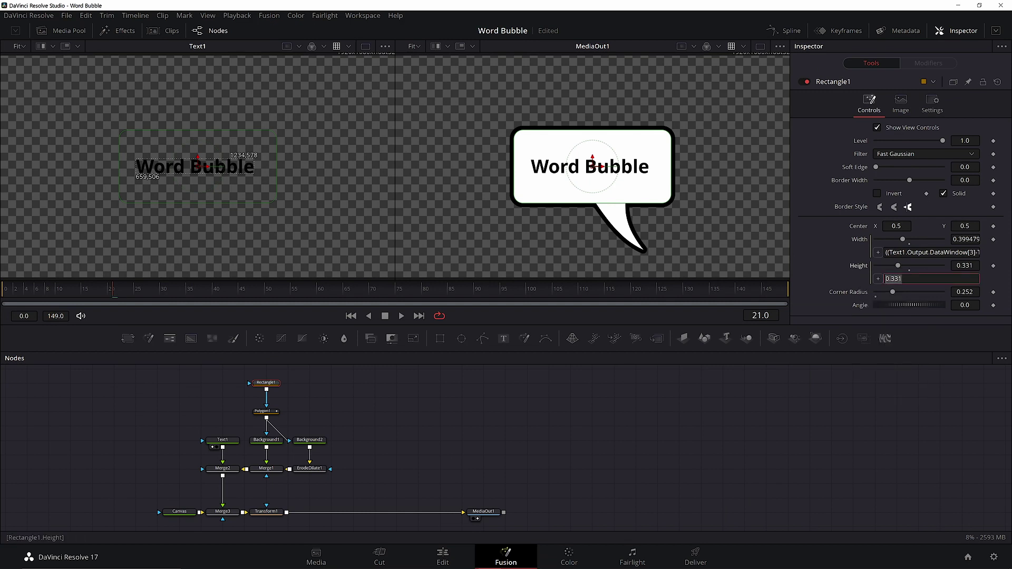
key(Return)
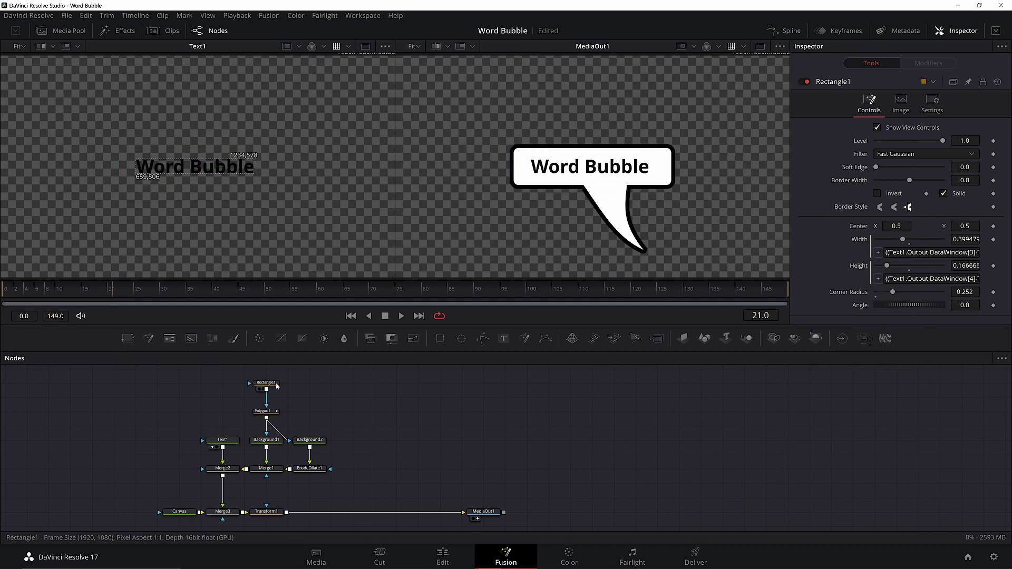
Step: Test the height expression by extending Text1's text with "tttt", a second line "tttttttttt" and a third line "ttttttt"
click(223, 440)
click(803, 179)
text(tttt)
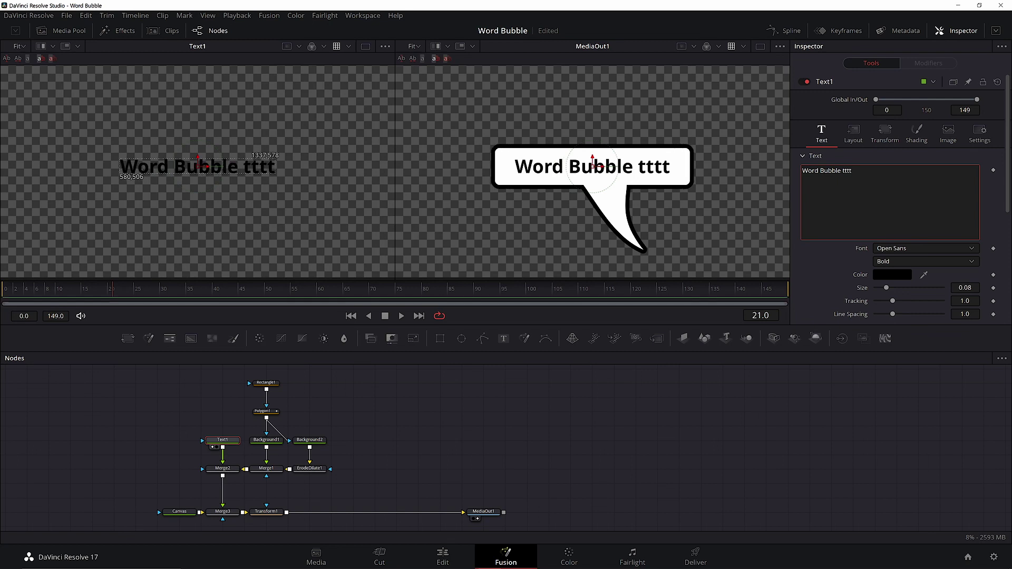
key(Return)
text(tttttttttt)
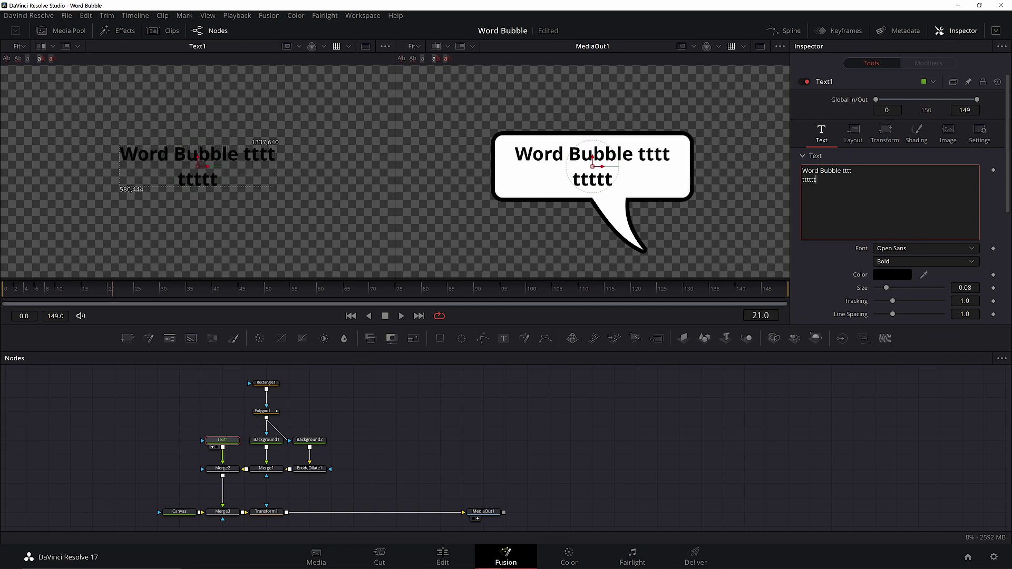
key(Return)
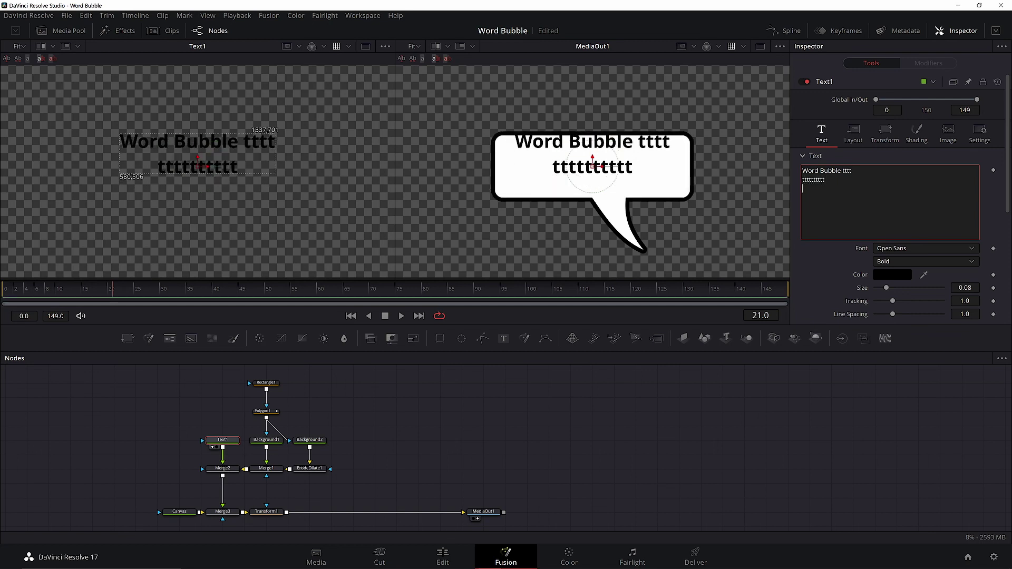
text(ttttttt)
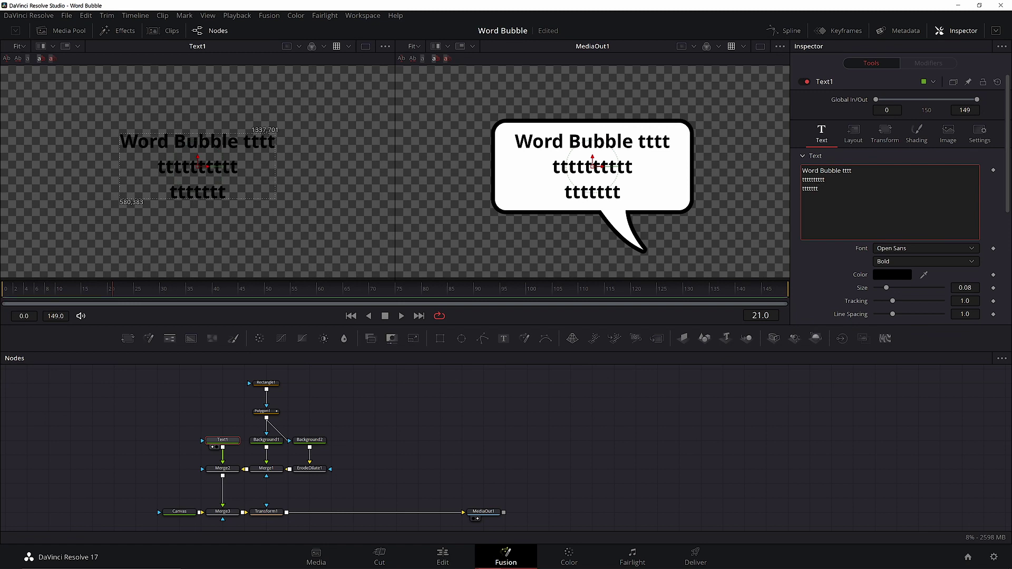
click(693, 402)
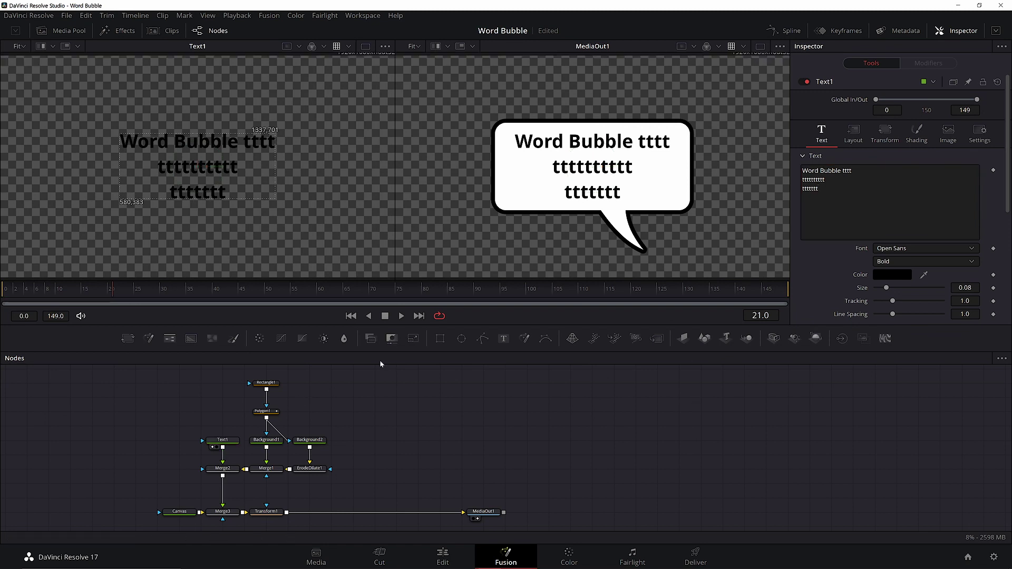
Step: Add a long run of "h" characters to Text1's third line and trim it to a short run
click(822, 190)
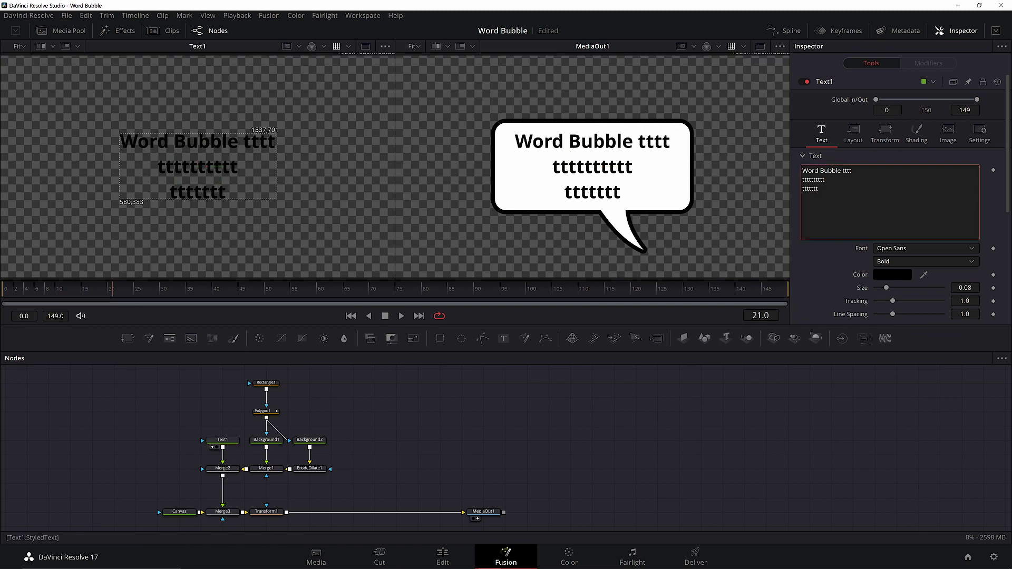
text(hhhhhhhhhhhhhhhhhhhhhhhhhhhhhhhhhh)
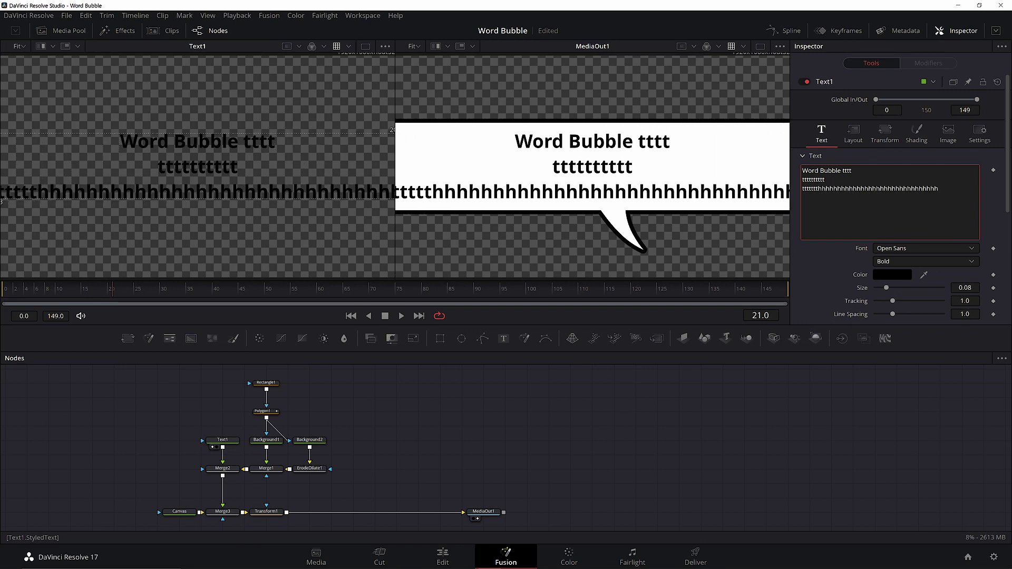
key(BackSpace)
key(BackSpace)
key(BackSpace)
key(BackSpace)
key(BackSpace)
key(BackSpace)
key(BackSpace)
key(BackSpace)
key(BackSpace)
key(BackSpace)
key(BackSpace)
key(BackSpace)
key(BackSpace)
key(BackSpace)
key(BackSpace)
key(BackSpace)
key(BackSpace)
key(BackSpace)
key(BackSpace)
key(BackSpace)
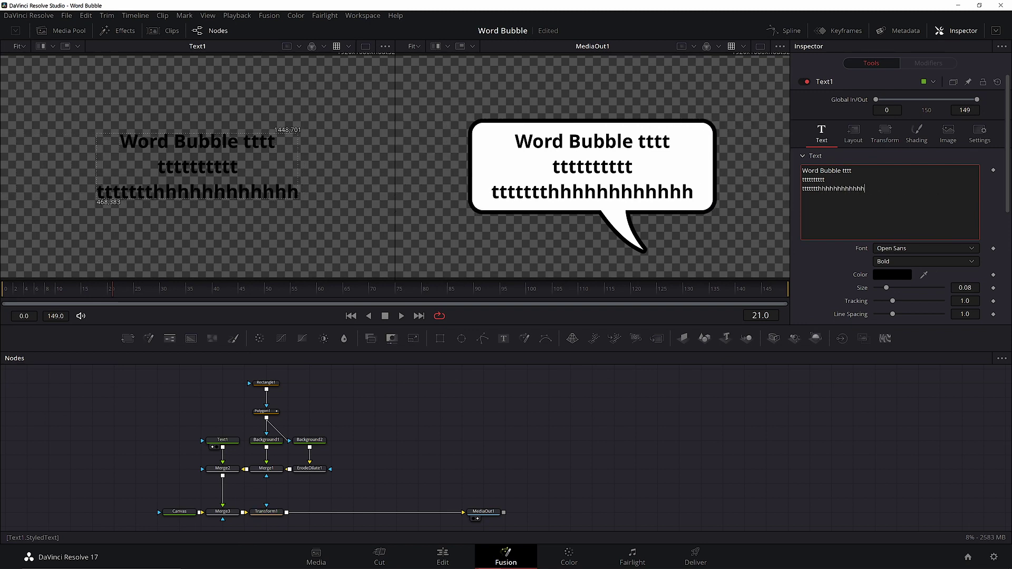
key(BackSpace)
key(BackSpace)
key(BackSpace)
key(BackSpace)
key(BackSpace)
Step: Rename the Polygon1 node as Tail
click(265, 411)
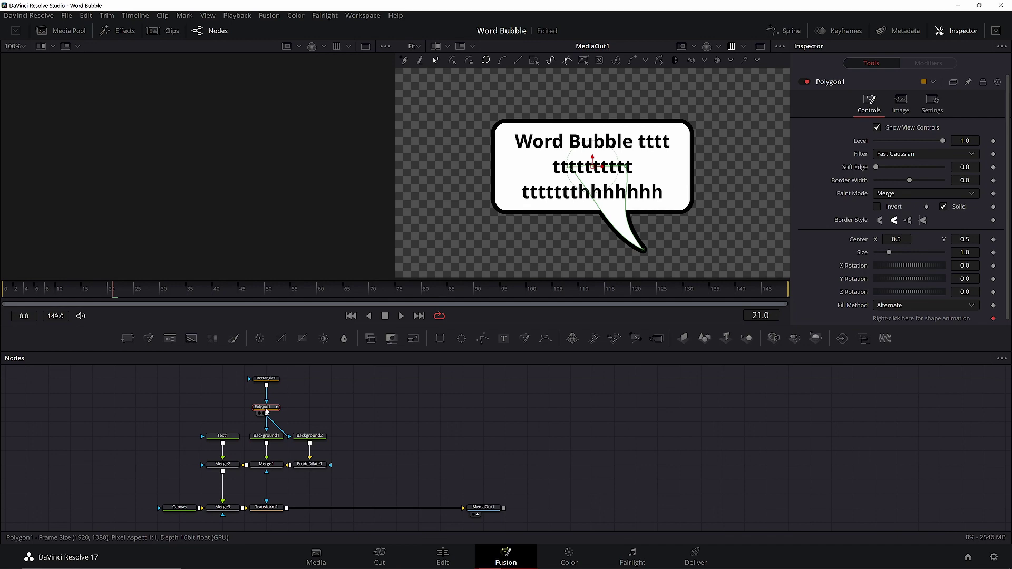
key(F2)
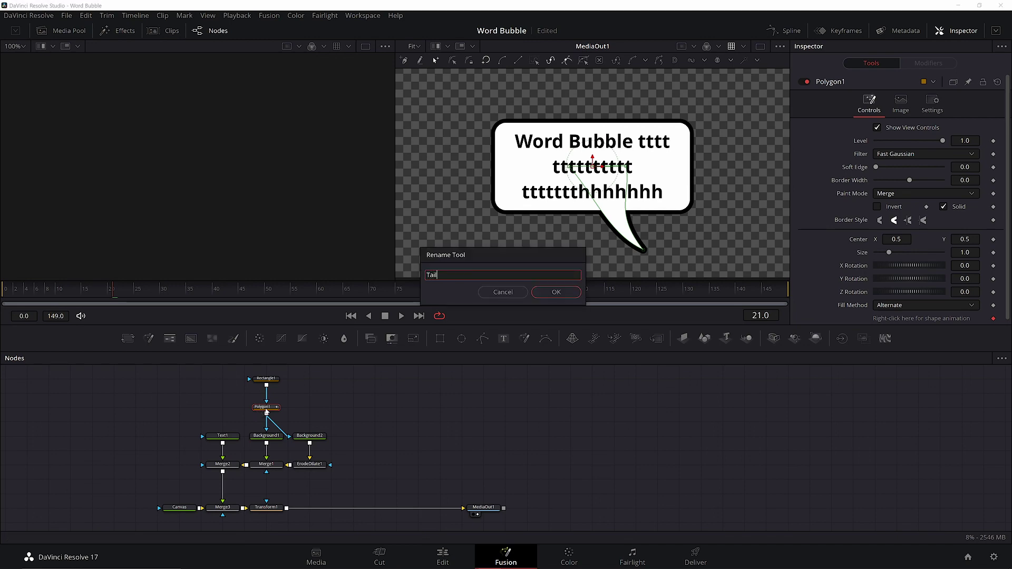
key(Return)
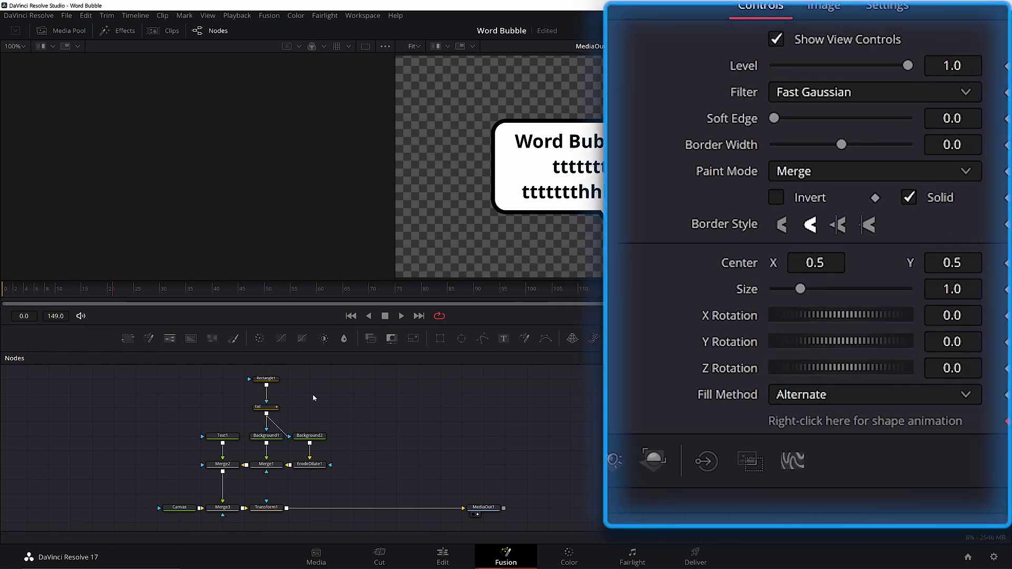
Step: Enable an expression on the Tail node's Center
click(268, 408)
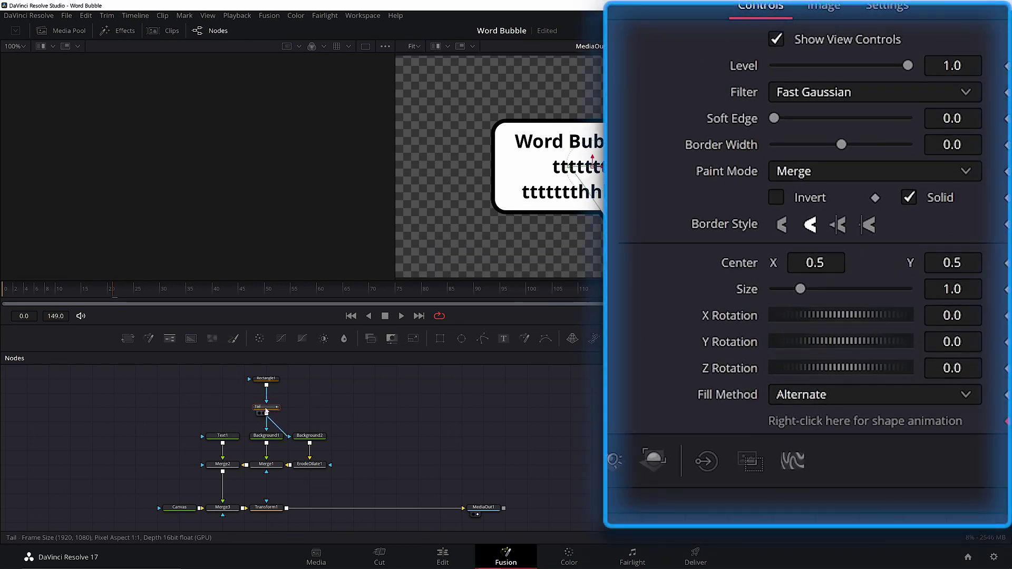
right_click(745, 267)
click(799, 512)
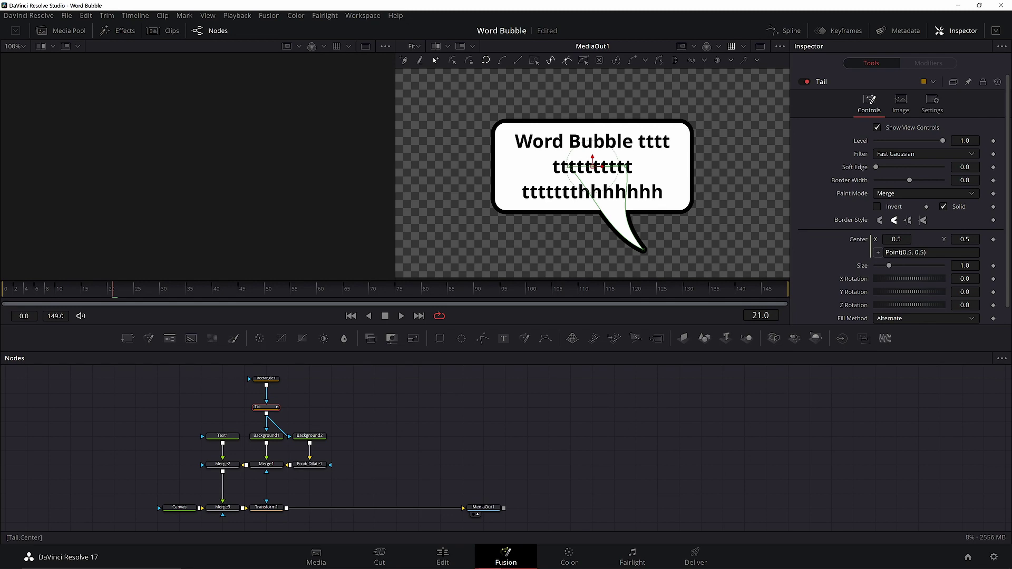
Step: Switch to Notepad and examine the Point expression's DataWindow terms, its *4 and *2 multipliers and its 0.5 offsets
key(alt+Tab)
drag(3, 311, 945, 311)
key(ctrl+c)
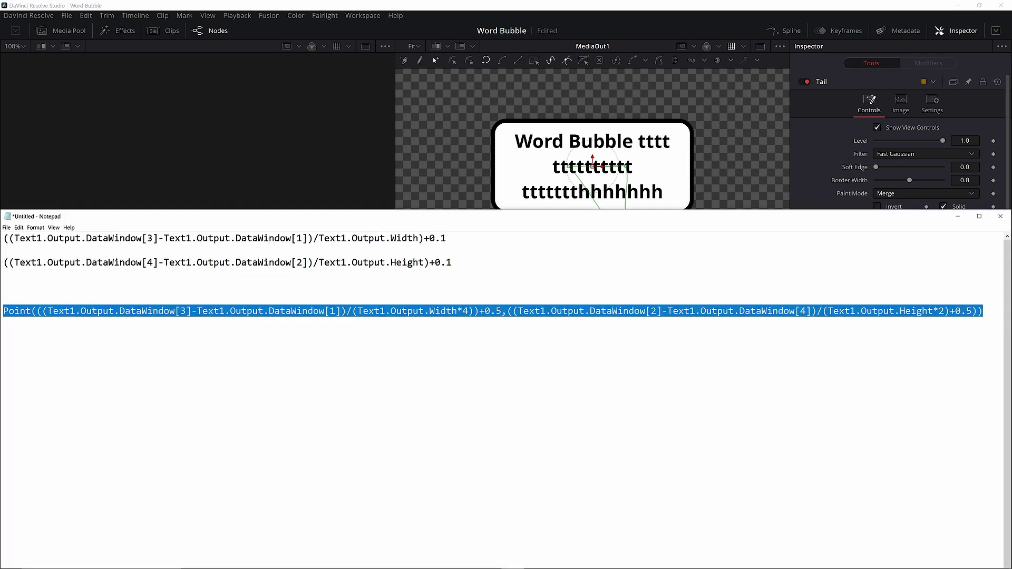
drag(47, 311, 361, 311)
drag(727, 365, 916, 365)
click(927, 365)
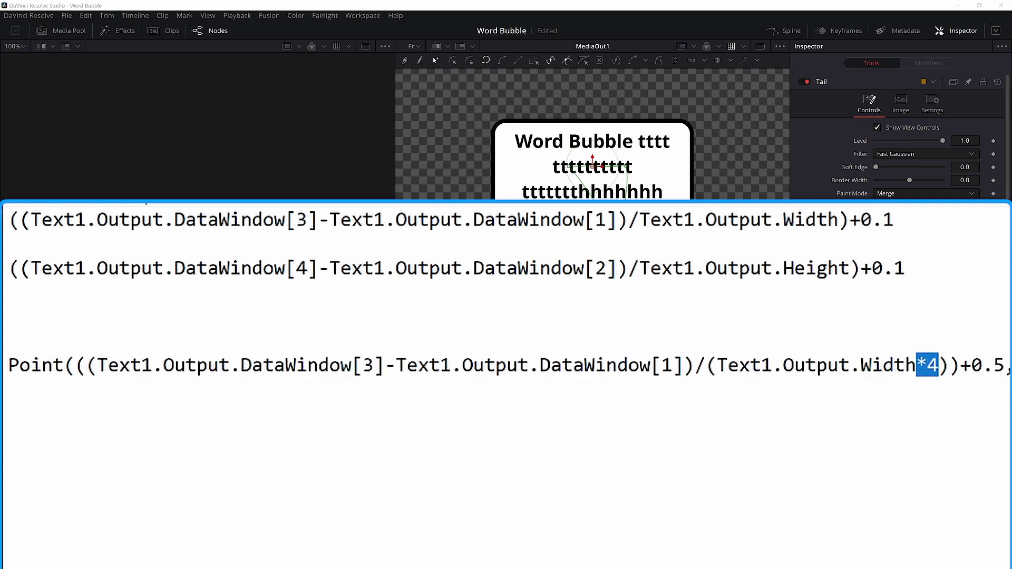
drag(971, 365, 1005, 365)
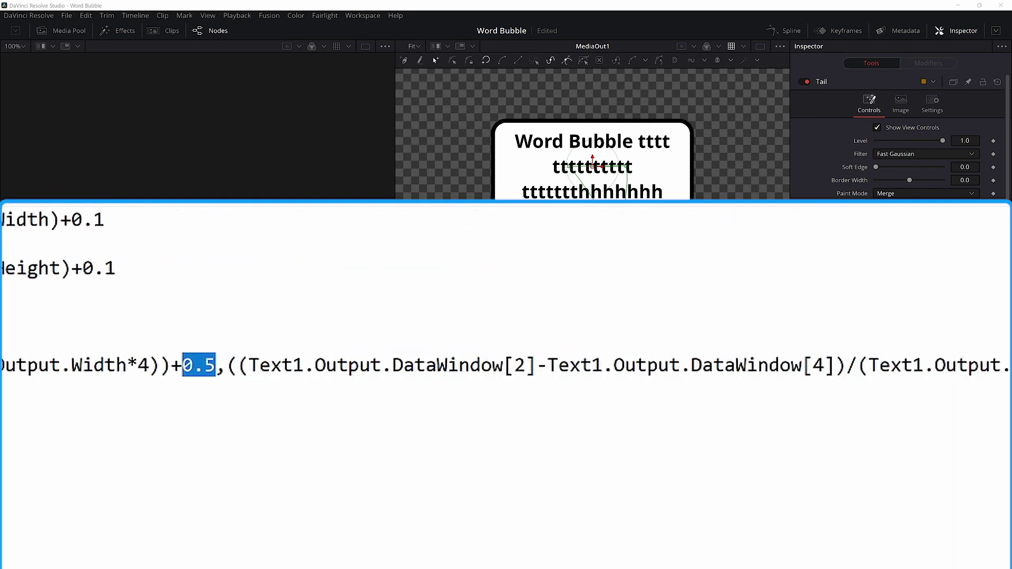
drag(82, 366, 326, 365)
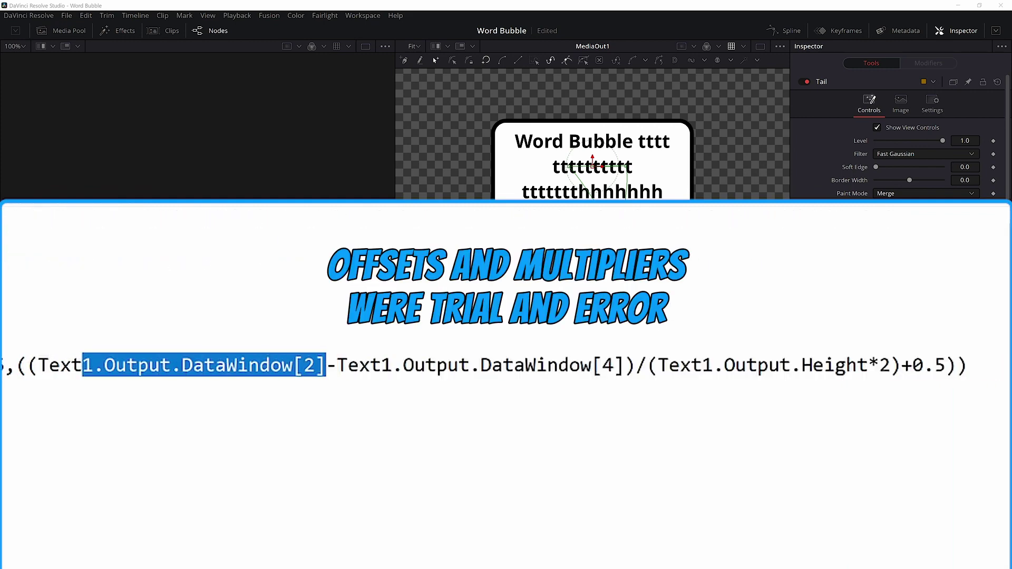
drag(38, 365, 868, 365)
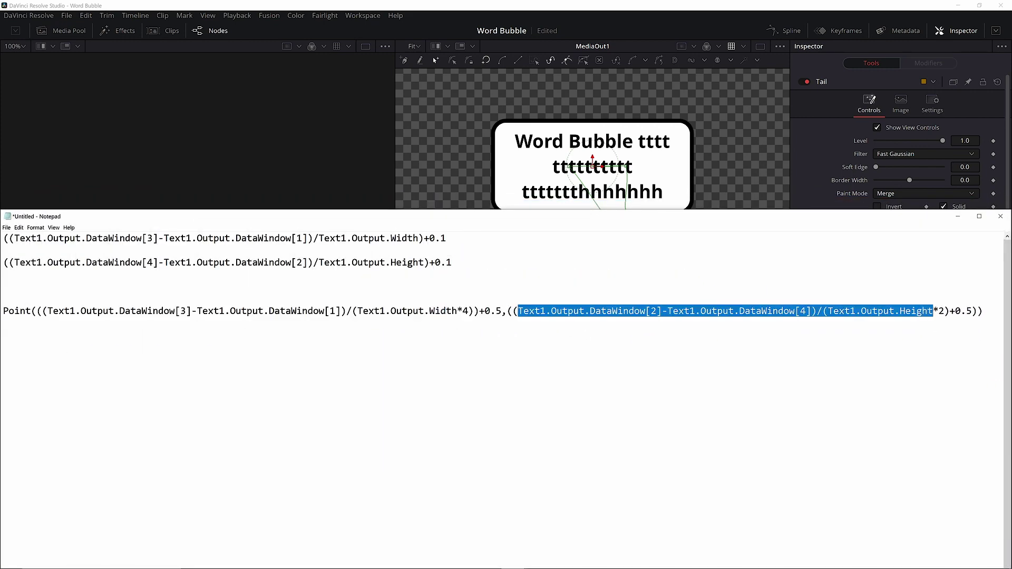
click(949, 311)
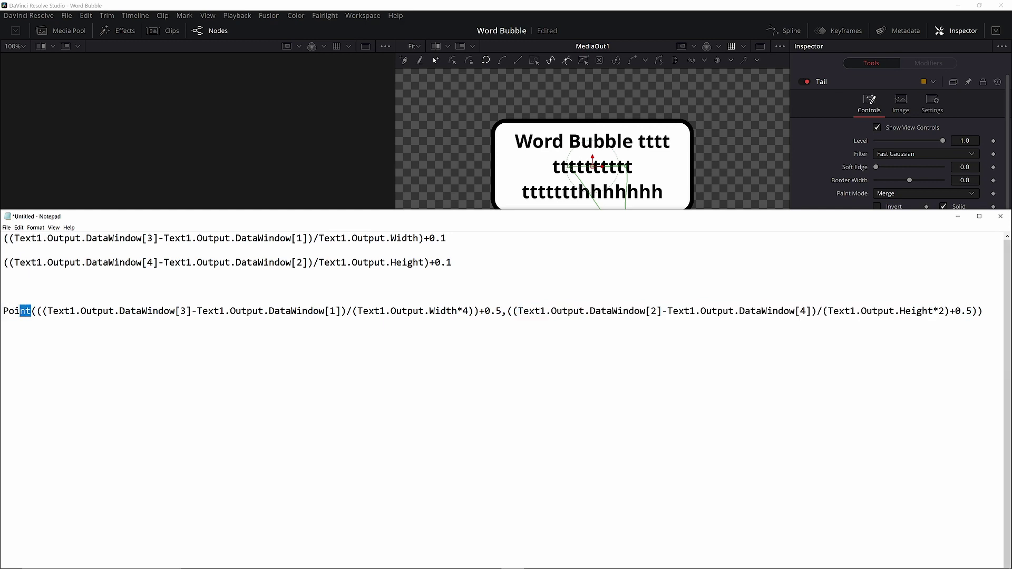
Step: Copy the Notepad expression and apply it to Tail's Center: Point(((Text1.Output.DataWindow[3]-Text1.Output.DataWindow[1])/(Text1.Output.Width*4))+0.5,((Text1.Output.DataWindow[2]-Text1.Output.DataWindow[4])/(Text1.Output.Height*2)+0.5))
drag(983, 310, 15, 311)
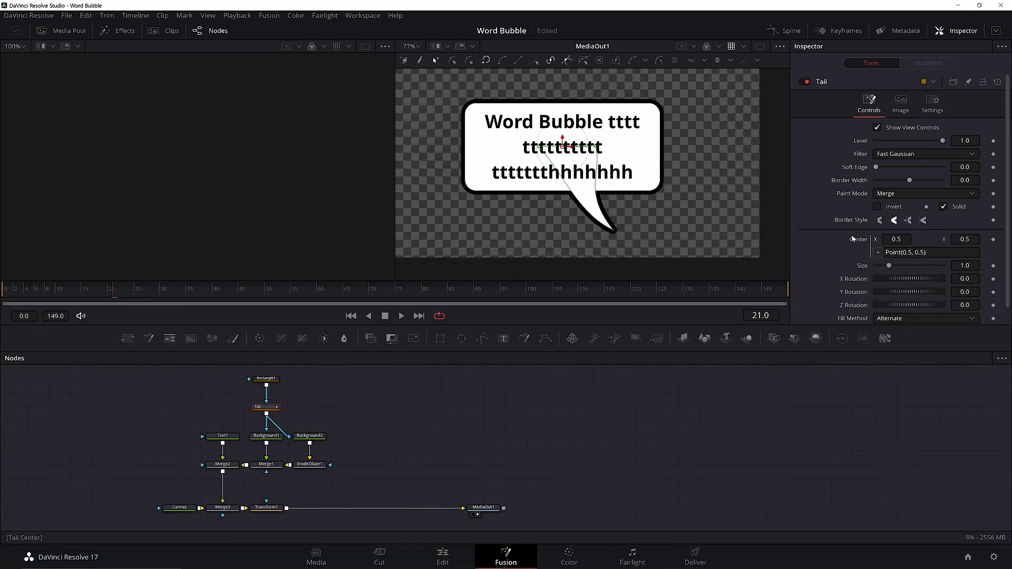
drag(934, 253, 876, 253)
key(ctrl+v)
click(594, 448)
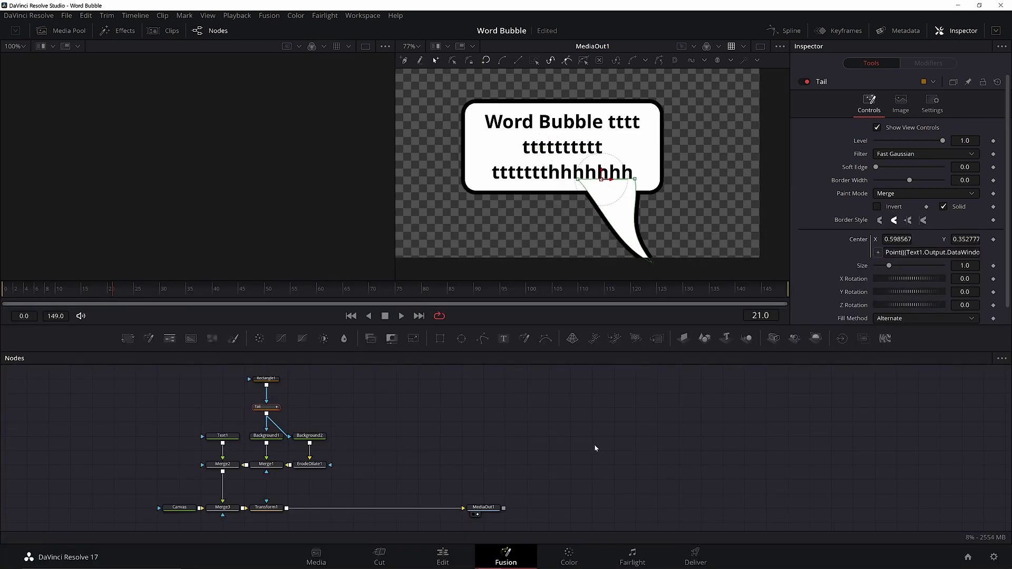
Step: Shorten the bubble's tail by moving its tip point up toward the bubble, and deselect the Tail node
click(614, 413)
scroll(581, 137, down, 1)
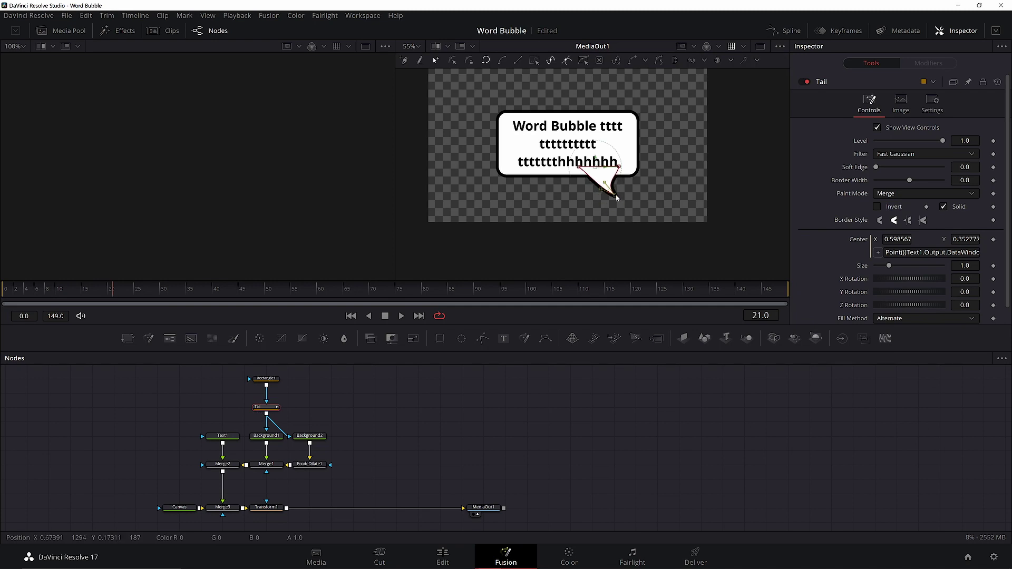
click(461, 404)
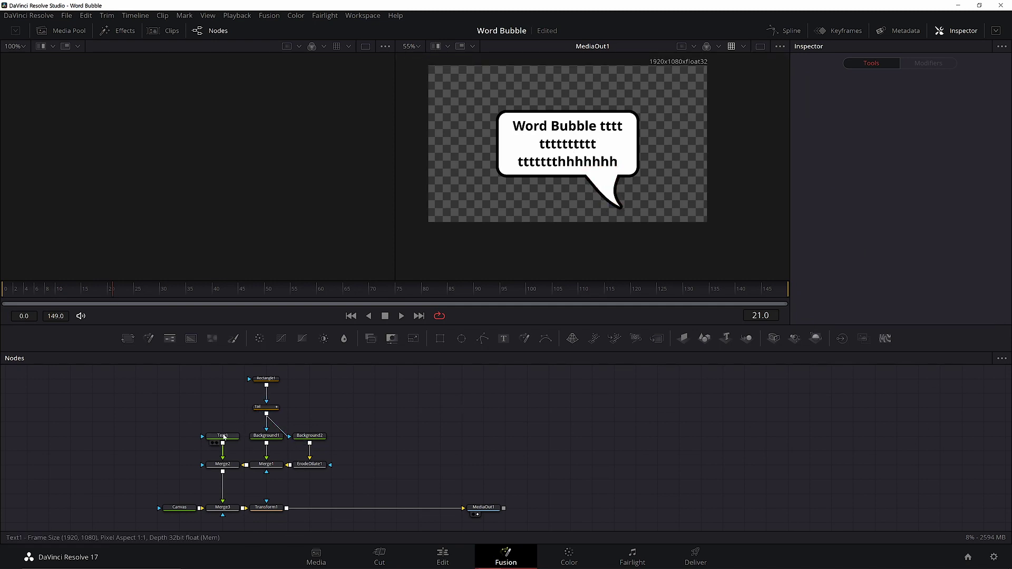
Step: Extend the last line of Text1's text with a run of g characters and add a line break to test the bubble's resizing
click(222, 436)
click(870, 189)
text(ggggggggggggggggggggggggg)
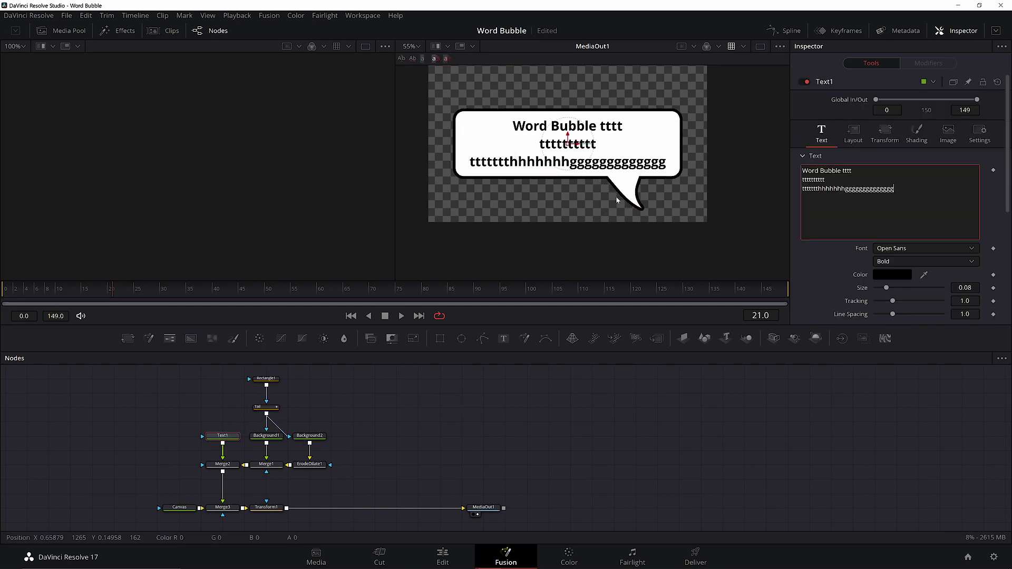
key(BackSpace)
key(BackSpace)
key(BackSpace)
key(BackSpace)
key(BackSpace)
key(BackSpace)
key(BackSpace)
key(BackSpace)
key(Return)
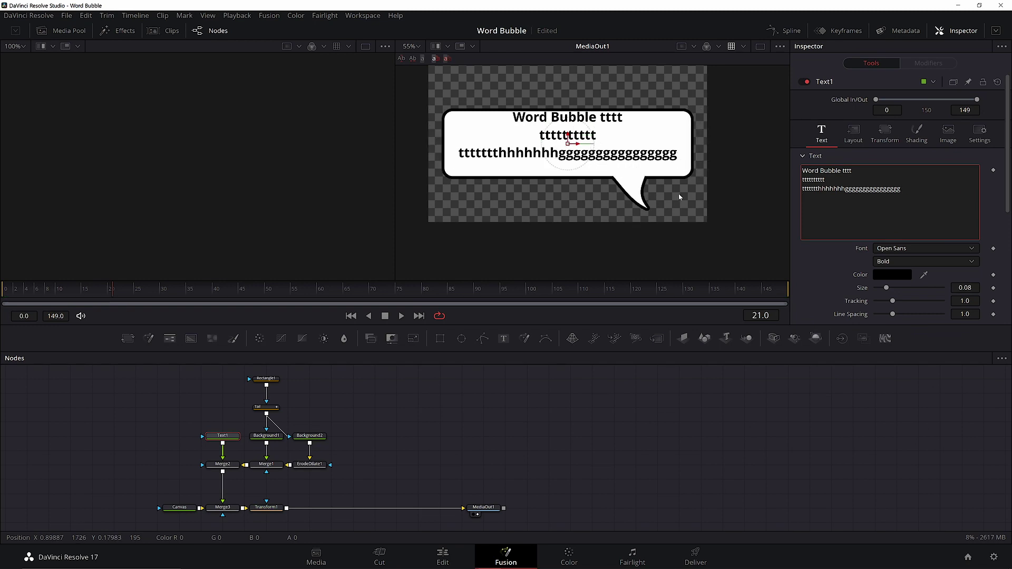
Step: Test the bubble's height by adding short lines of g characters below Text1's existing text, and delete them again
text(gg)
key(Return)
text(g)
key(Return)
text(g)
key(BackSpace)
key(BackSpace)
key(BackSpace)
key(BackSpace)
key(BackSpace)
key(BackSpace)
key(BackSpace)
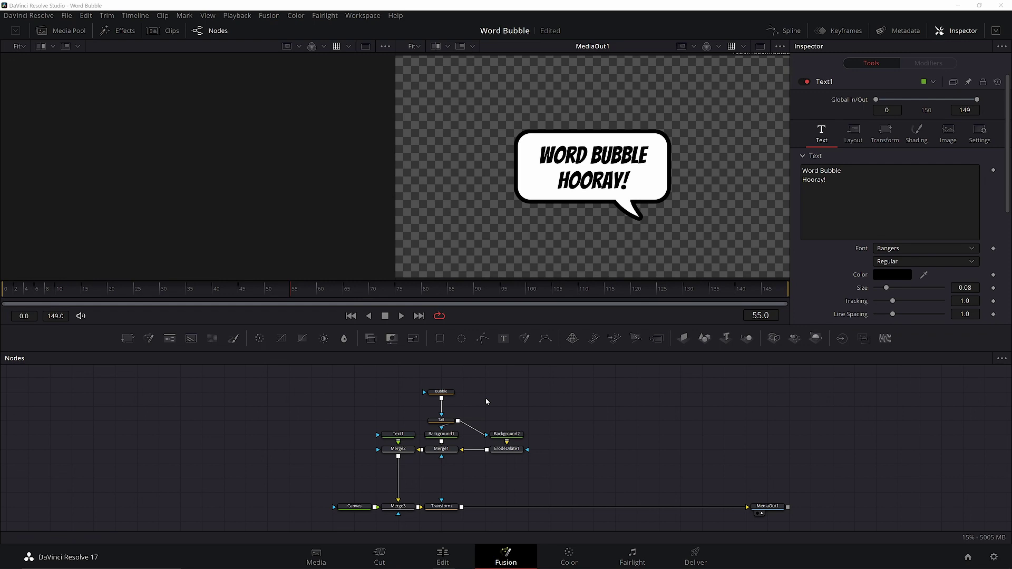
Step: Select the bubble, tail, background and outline nodes and insert a Transform node between Merge1 and Merge2
drag(565, 372, 487, 451)
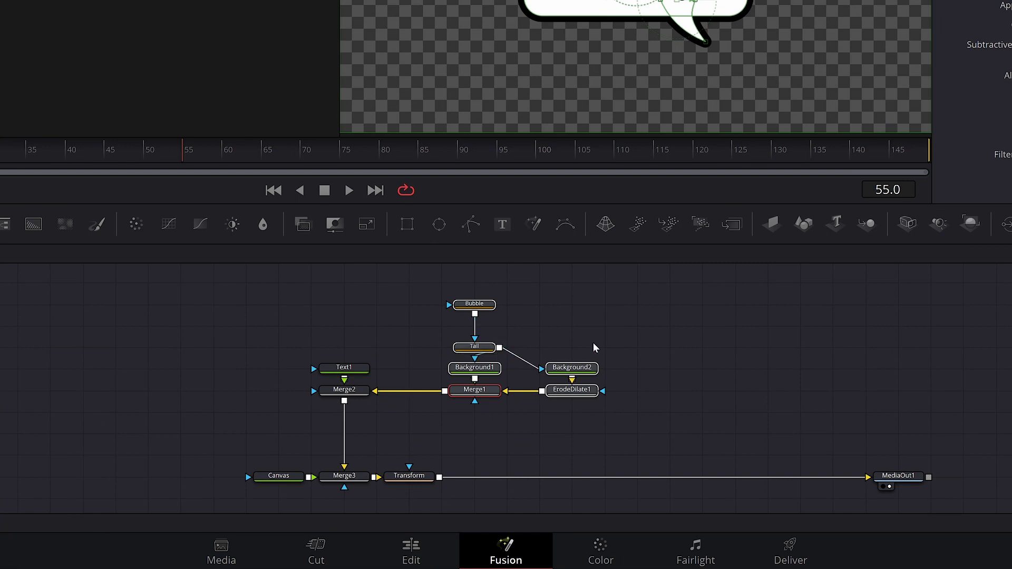
key(shift+space)
text(xf)
key(Return)
drag(600, 347, 411, 397)
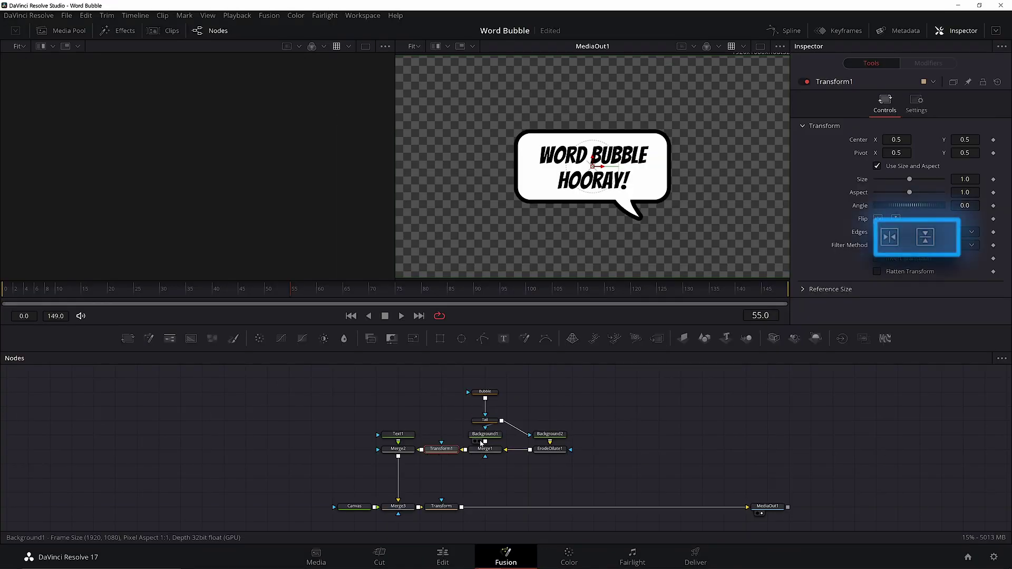
Step: Try flipping the bubble and its tail horizontally and vertically with Transform1's Flip options
click(888, 243)
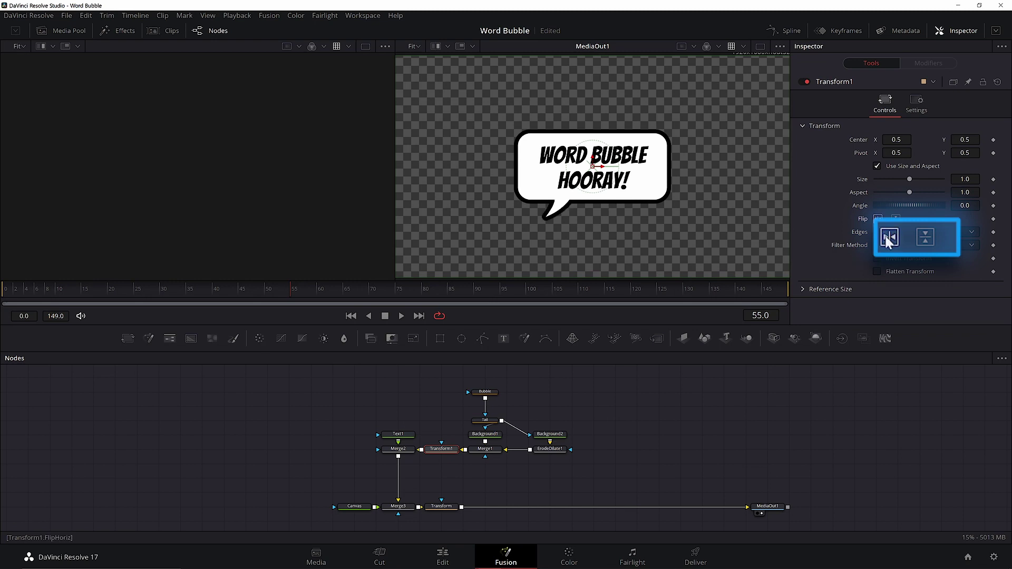
click(888, 243)
click(924, 240)
click(888, 240)
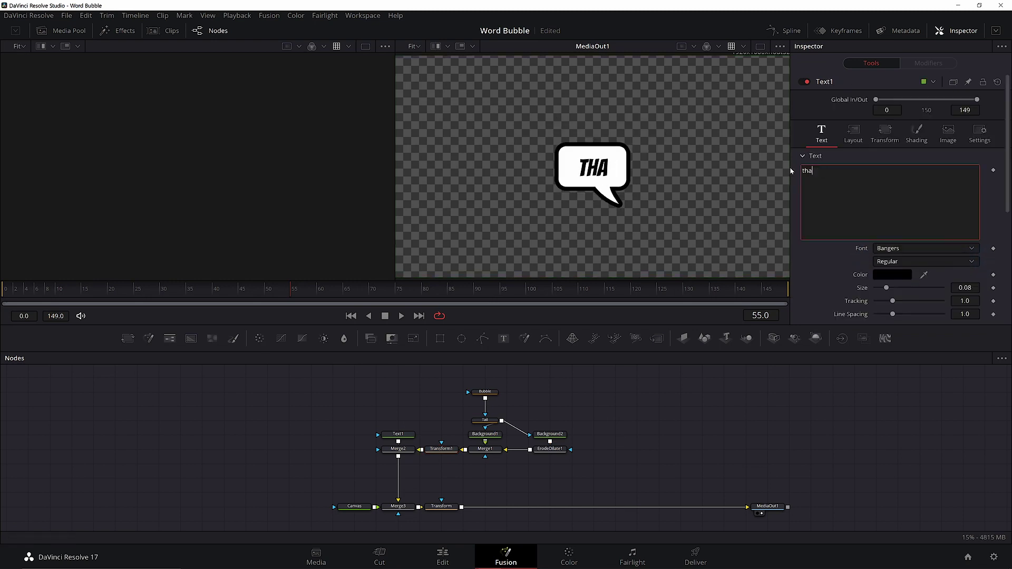
Step: Replace Text1's text with "thanks for" and "watching" on two lines
text(nks for)
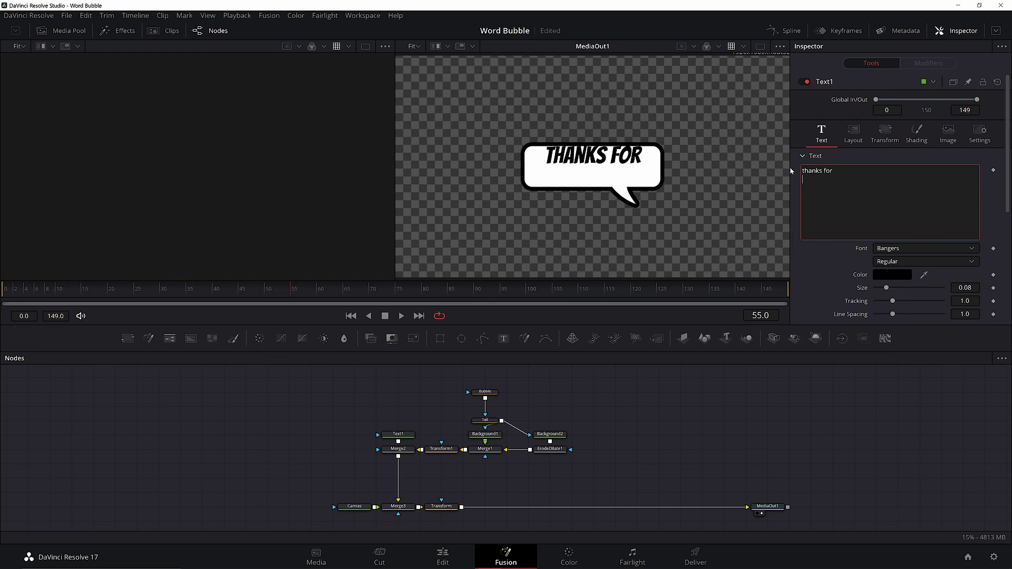
key(Return)
text(watching)
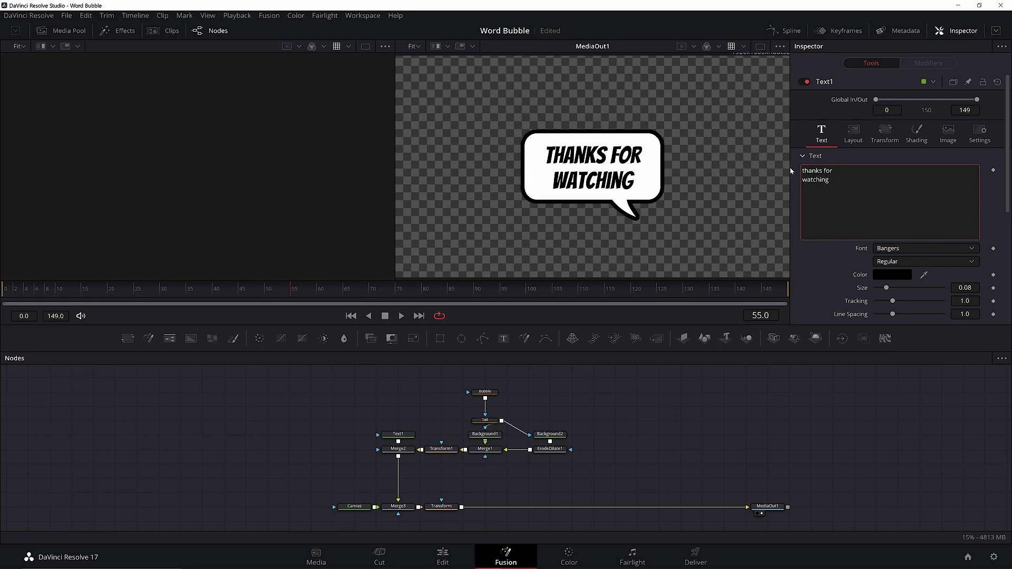